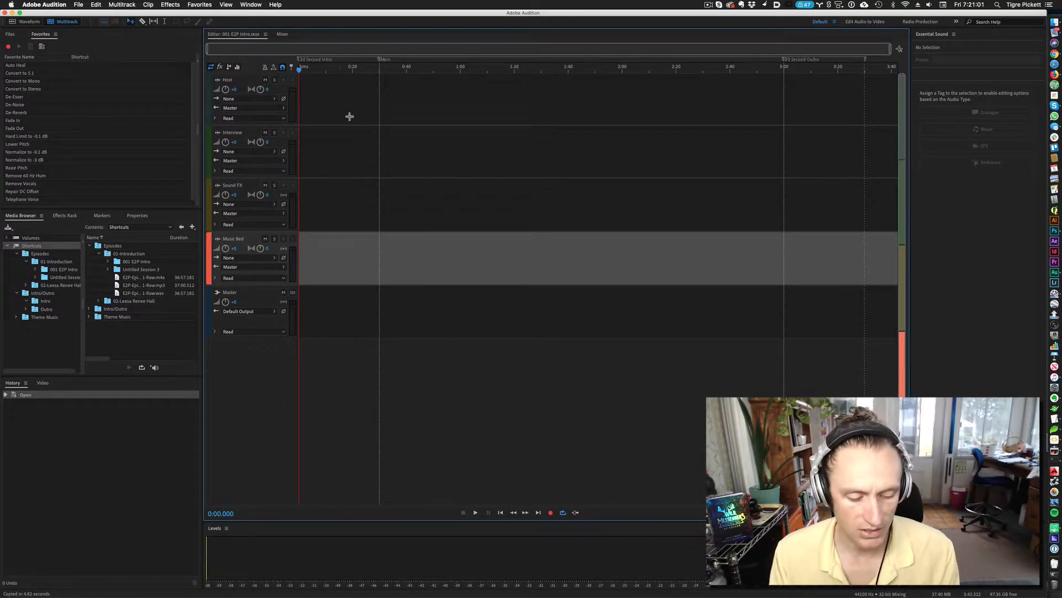
- Close the open session and start a new multitrack session named "001 Intro Episode"
{"action": "key", "text": "super"}
{"action": "key", "text": "super+w"}
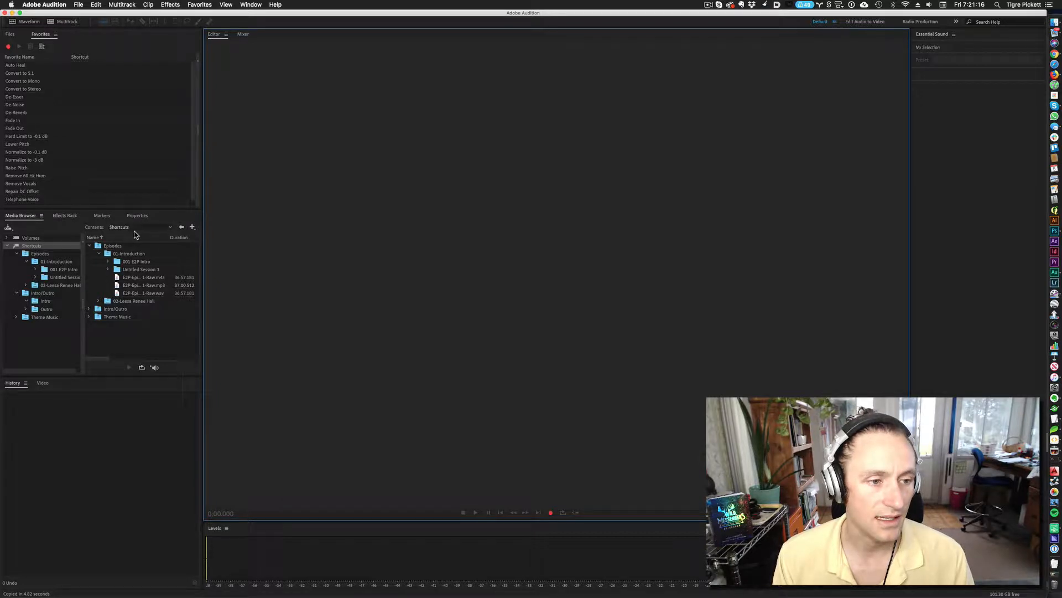
{"action": "left_click", "coordinate": [67, 21]}
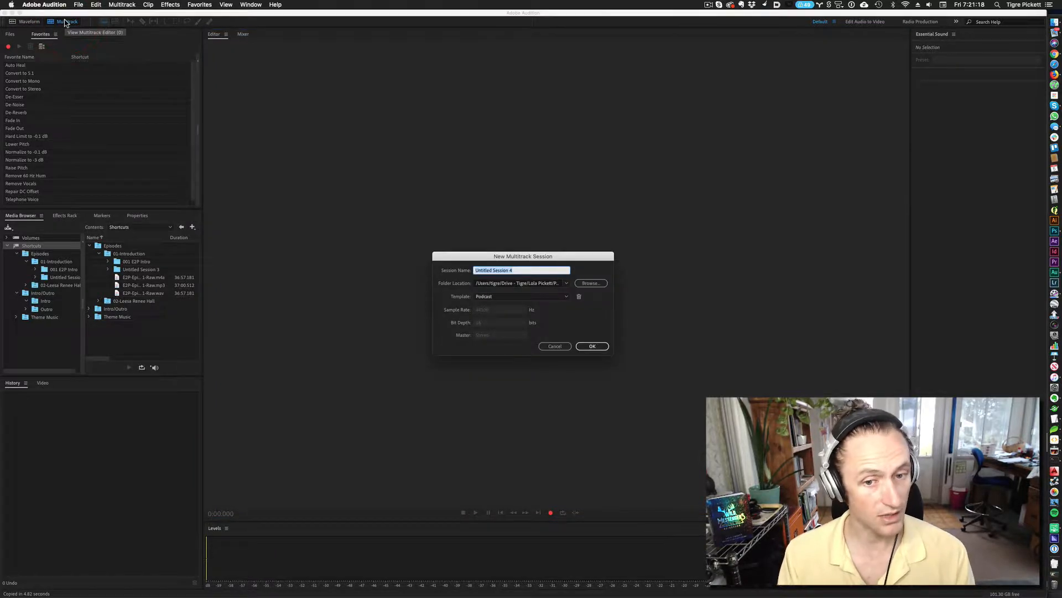
{"action": "type", "text": "001 "}
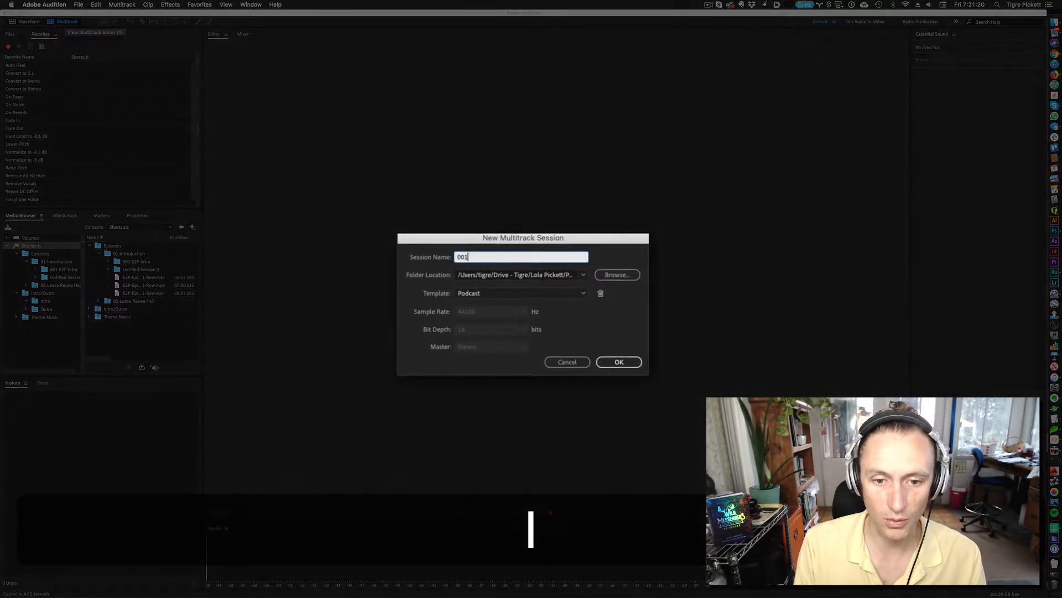
{"action": "type", "text": "Int"}
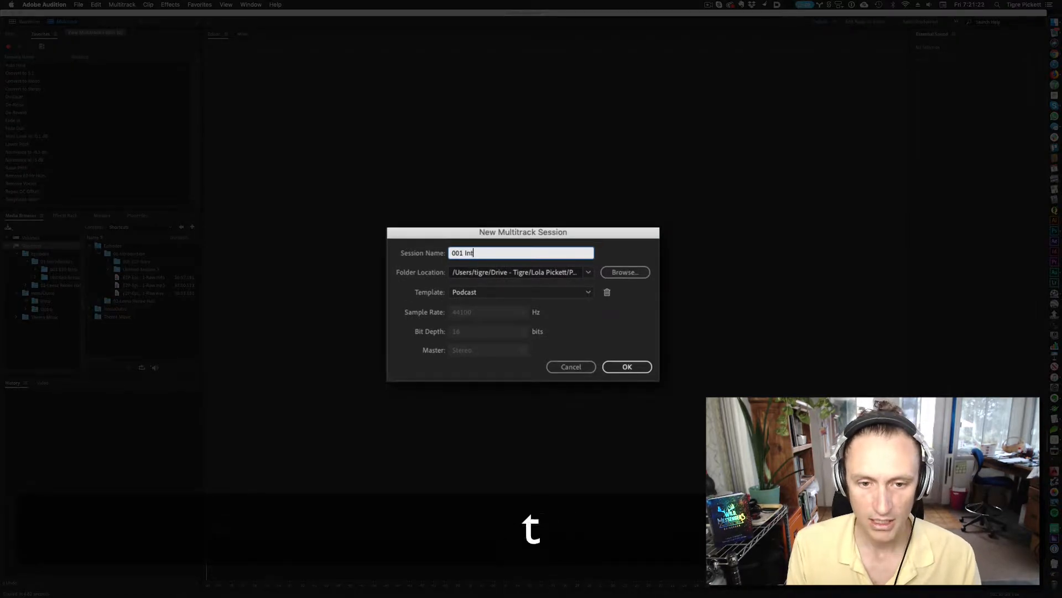
{"action": "type", "text": "ro Episode"}
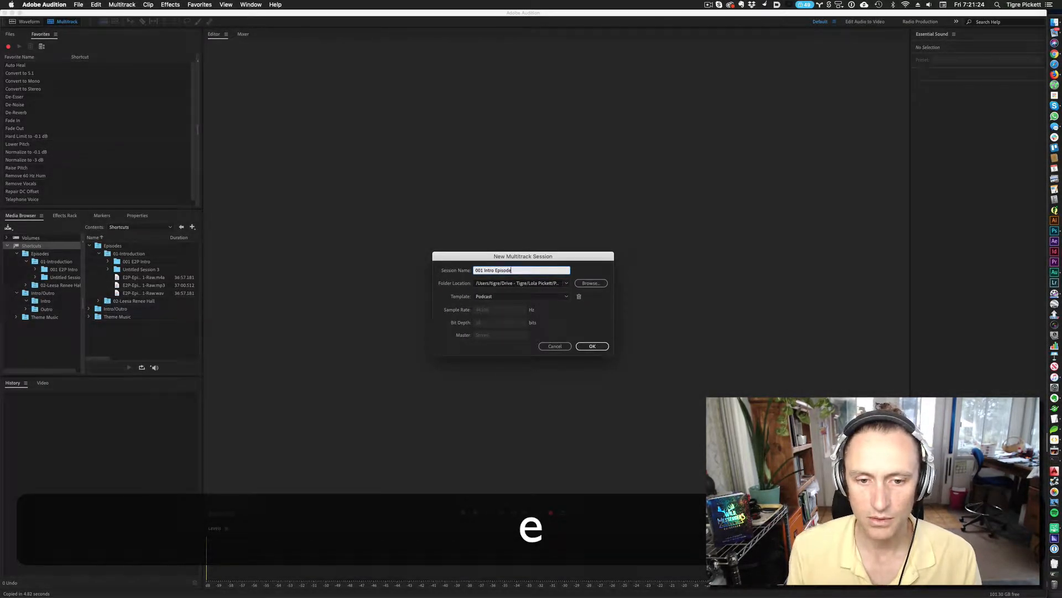
- Set the new session's folder location to 01-Introduction and create it with the Podcast template
{"action": "left_click", "coordinate": [591, 282]}
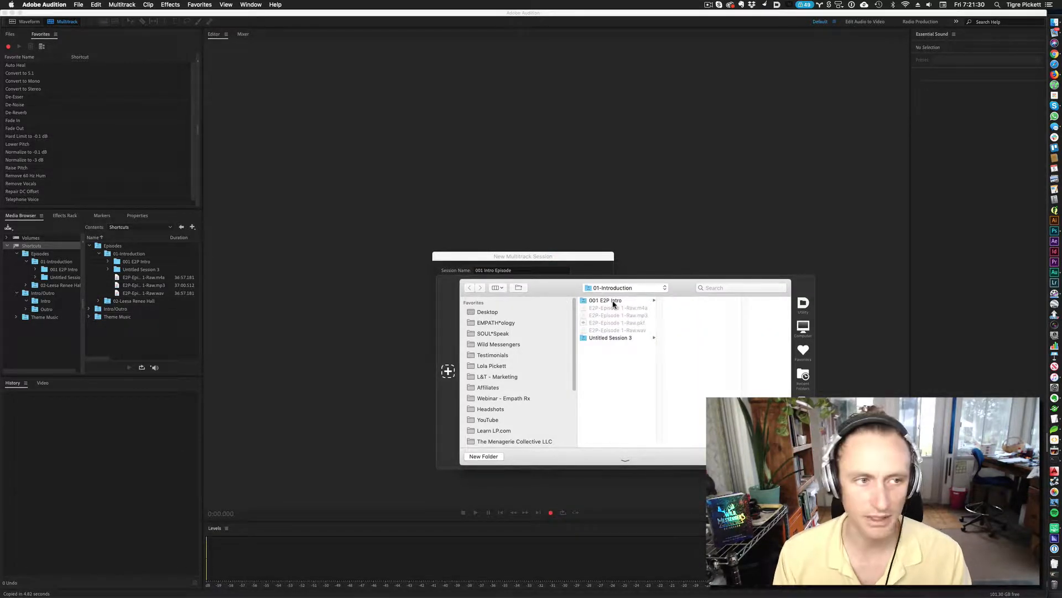
{"action": "key", "text": "Return"}
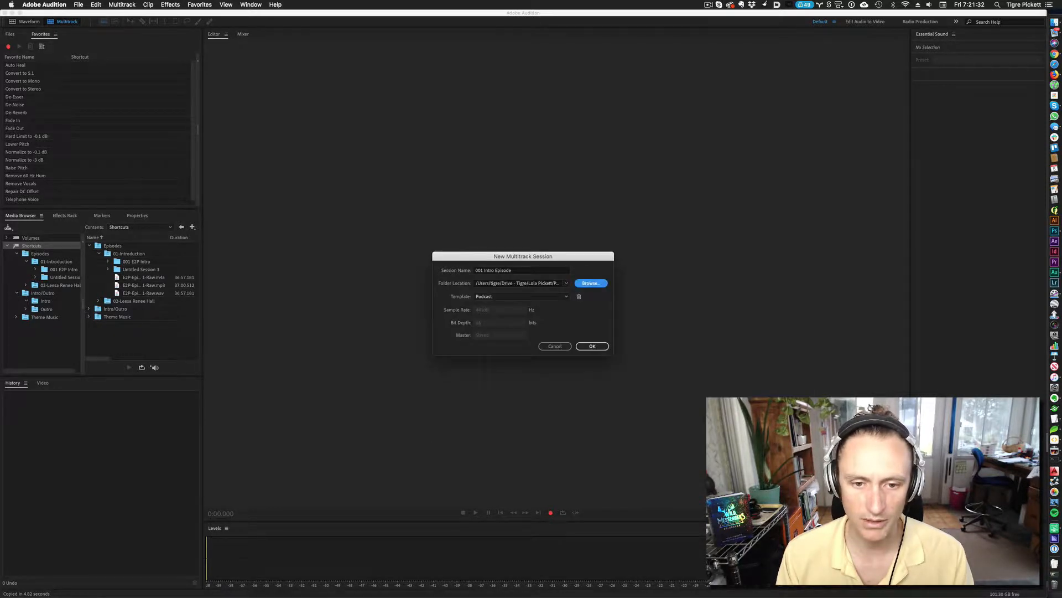
{"action": "left_click", "coordinate": [516, 298]}
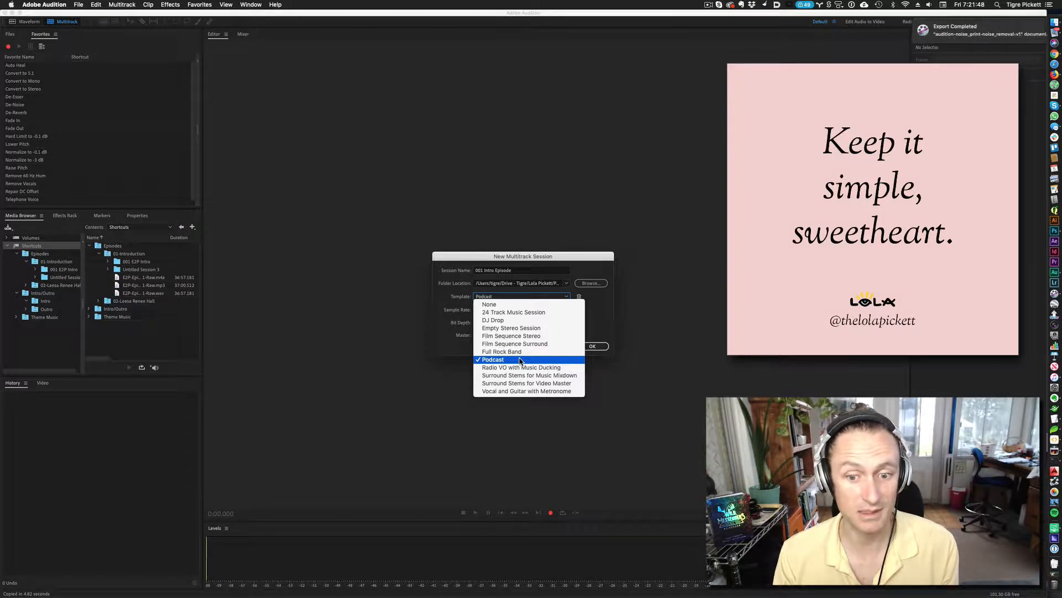
{"action": "left_click", "coordinate": [597, 326]}
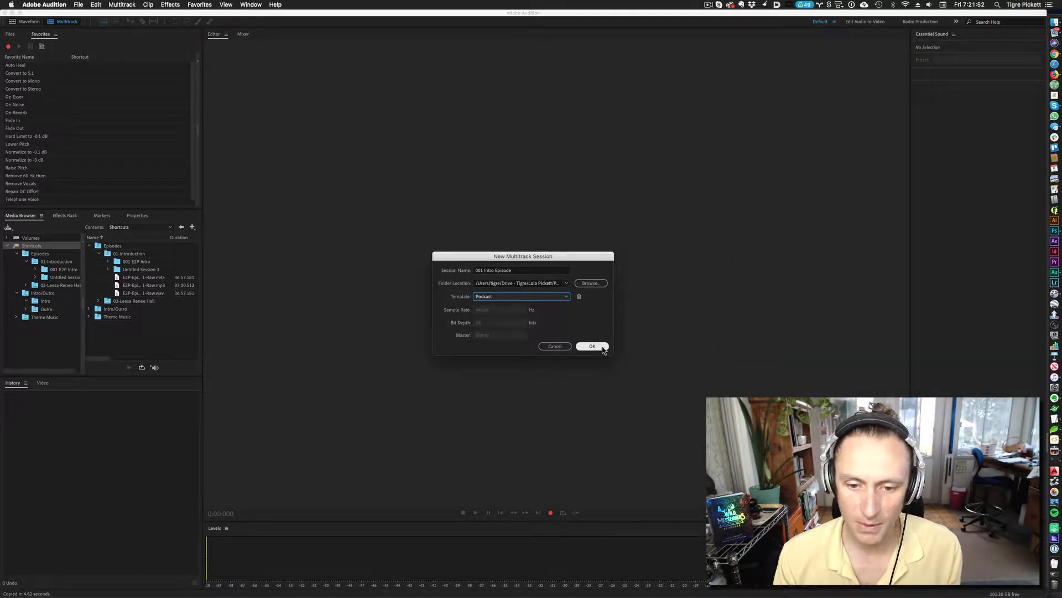
{"action": "left_click", "coordinate": [602, 350]}
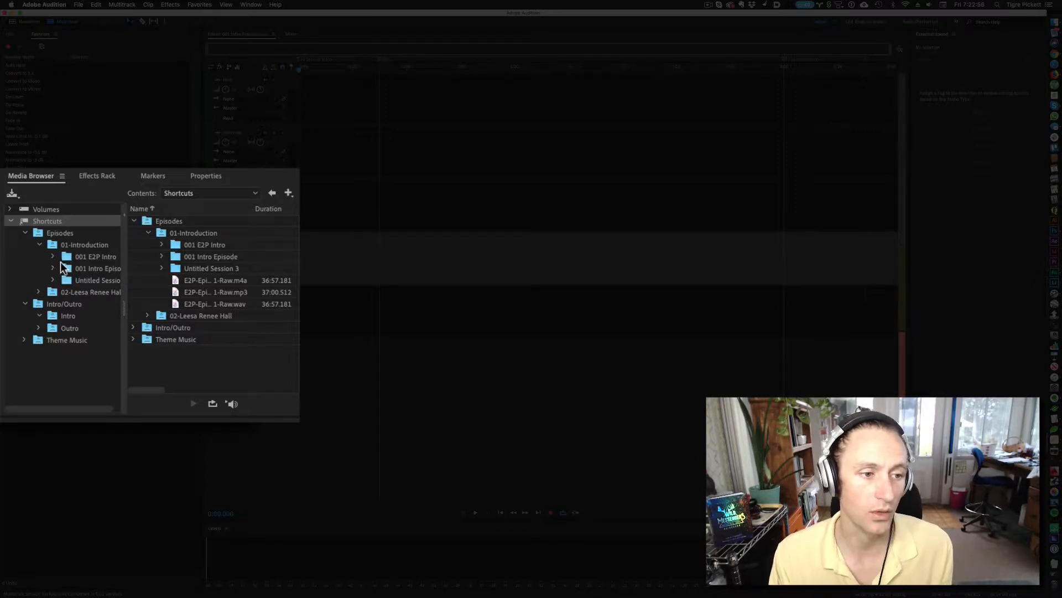
- Browse the Macintosh HD volume and the Episodes, Intro/Outro and Theme Music shortcuts in the Media Browser
{"action": "left_click", "coordinate": [11, 210]}
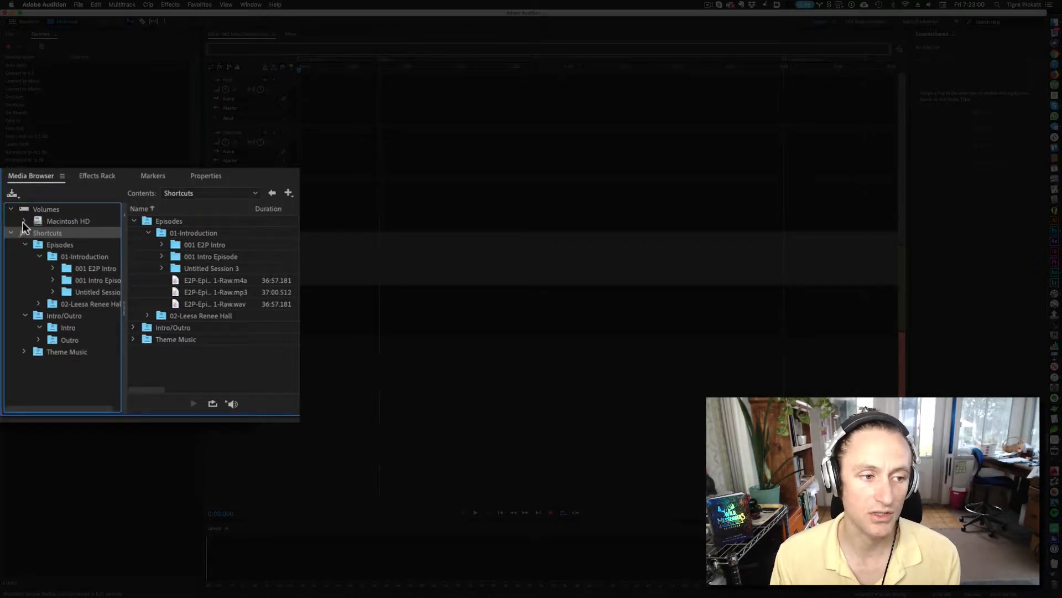
{"action": "left_click", "coordinate": [24, 221]}
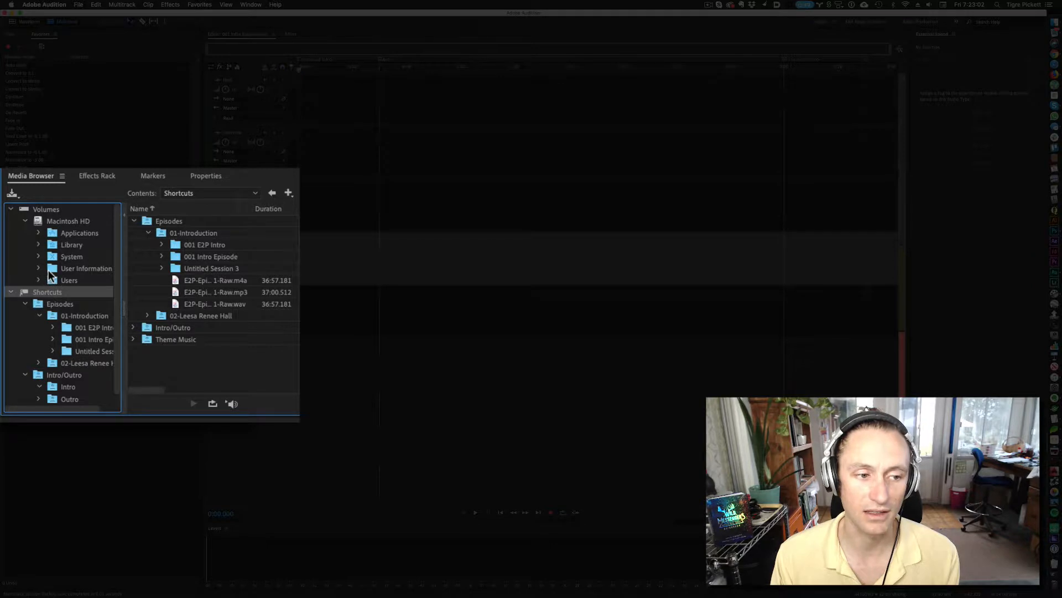
{"action": "right_click", "coordinate": [53, 279]}
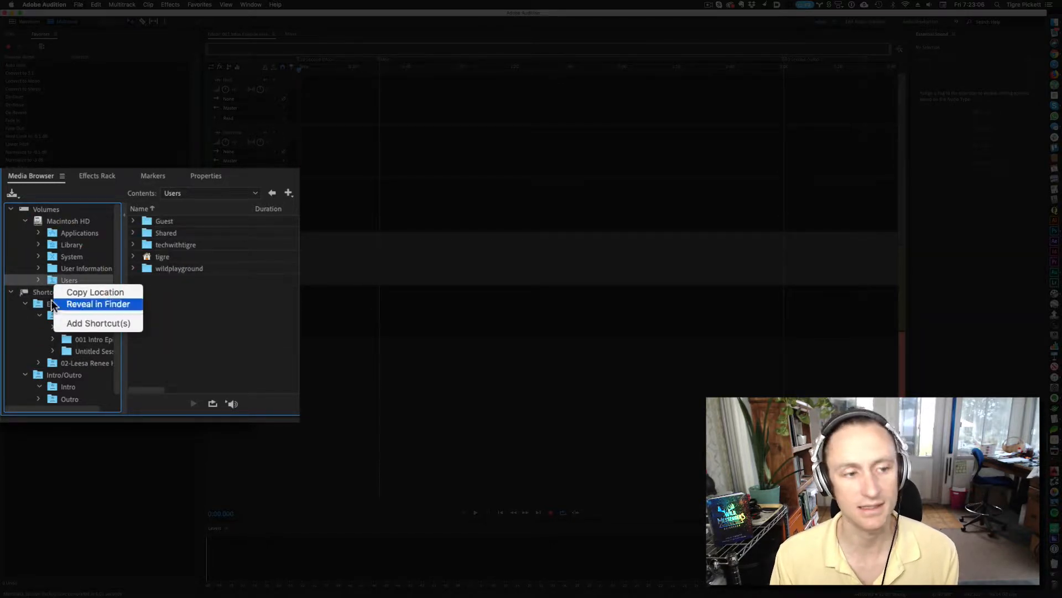
{"action": "left_click", "coordinate": [13, 211]}
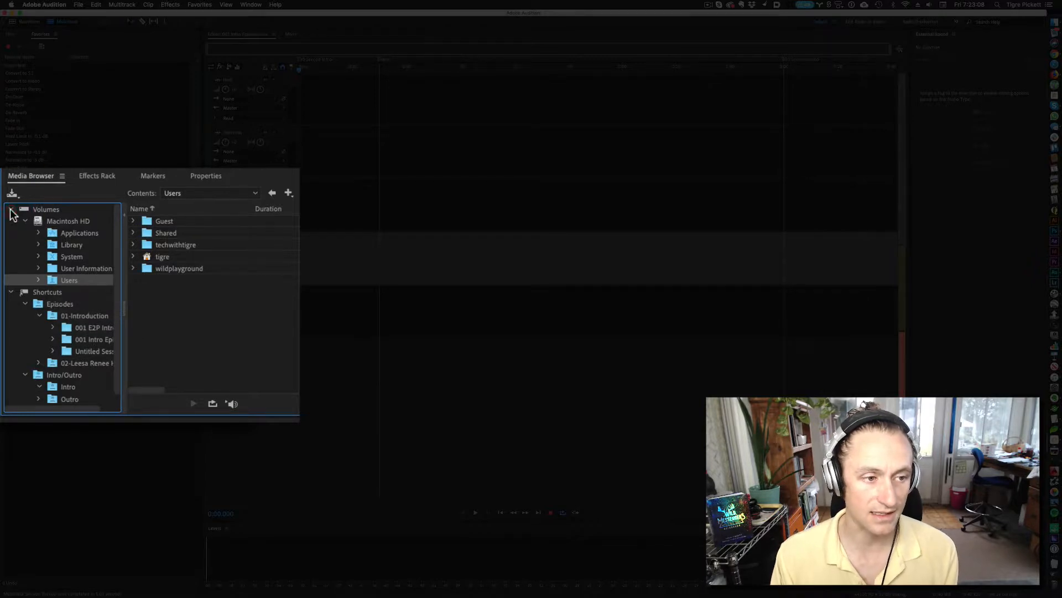
{"action": "left_click", "coordinate": [66, 234]}
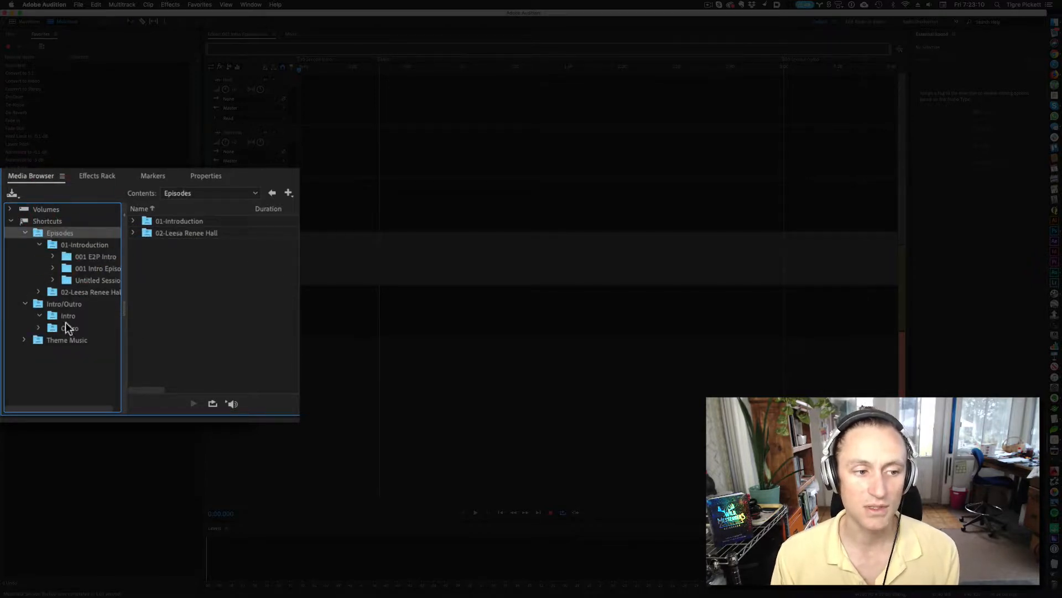
{"action": "left_click", "coordinate": [73, 305]}
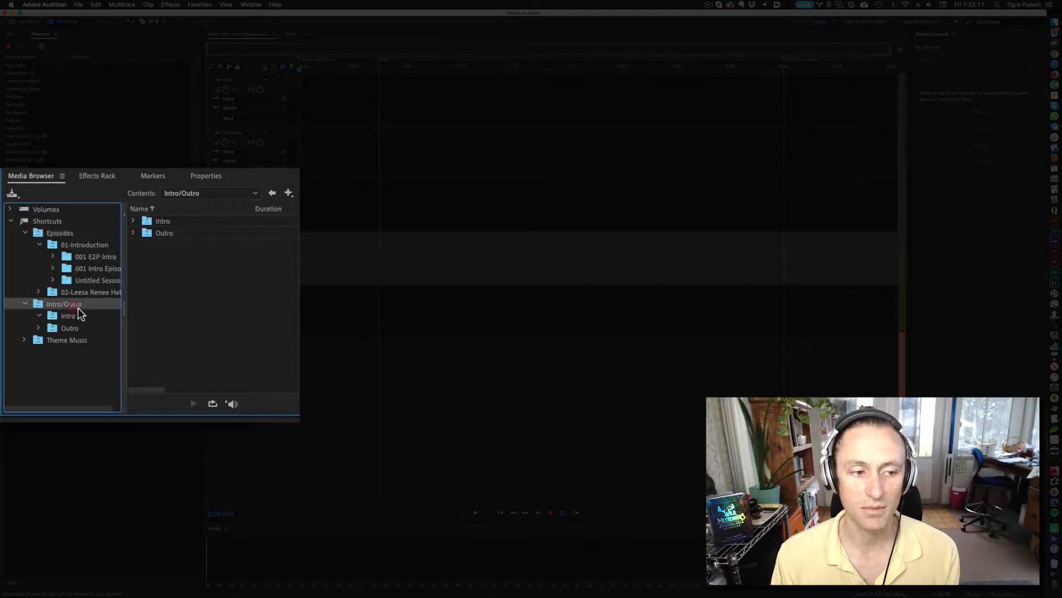
{"action": "left_click", "coordinate": [75, 342]}
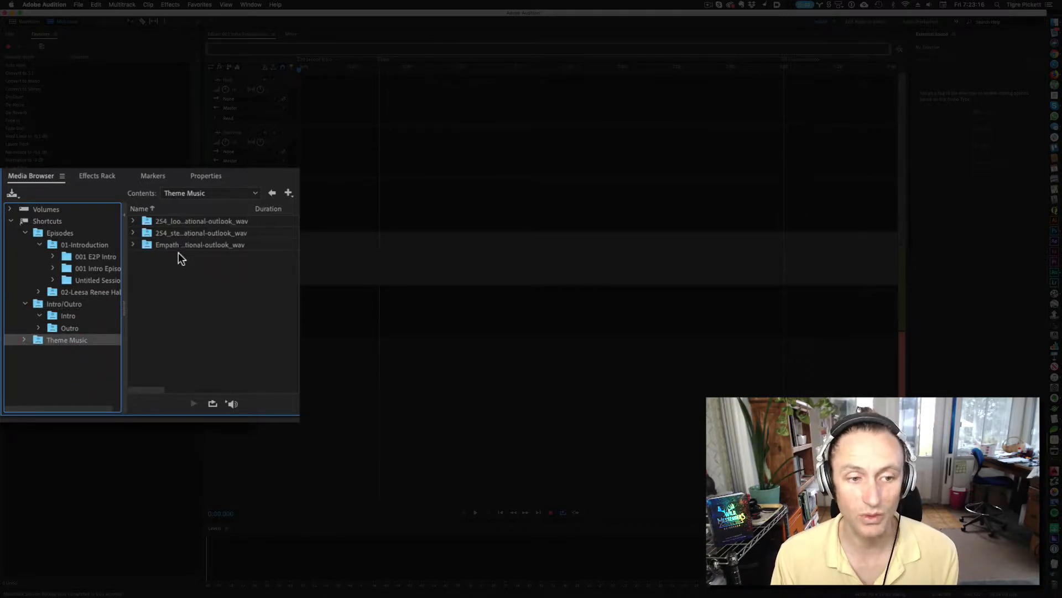
- Add E2P-Episode 1-Raw.wav from the 01-Introduction folder to the Interview track, starting at about 0:15
{"action": "left_click", "coordinate": [77, 244]}
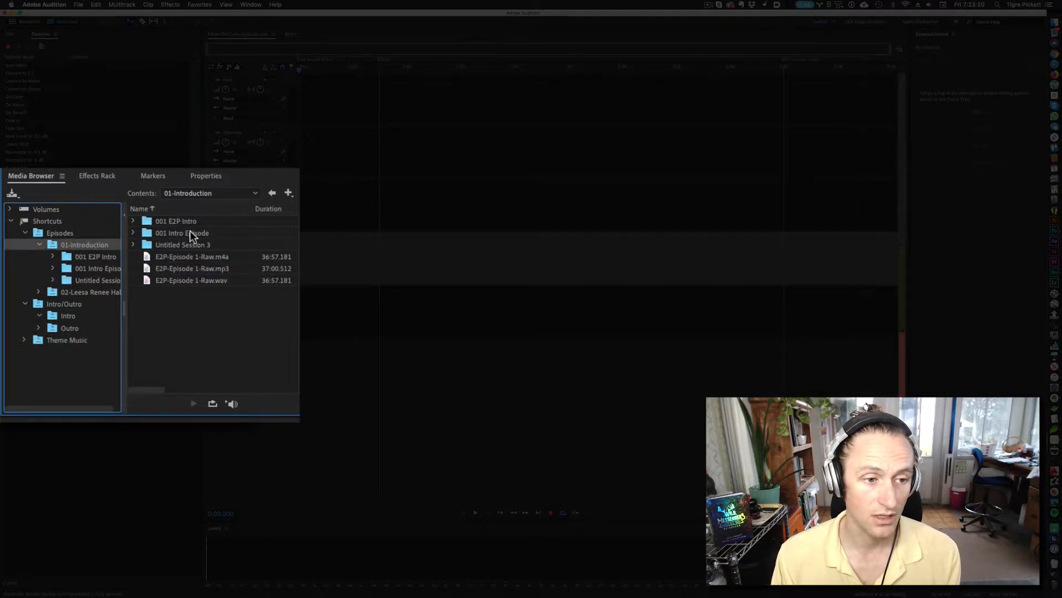
{"action": "left_click", "coordinate": [209, 280]}
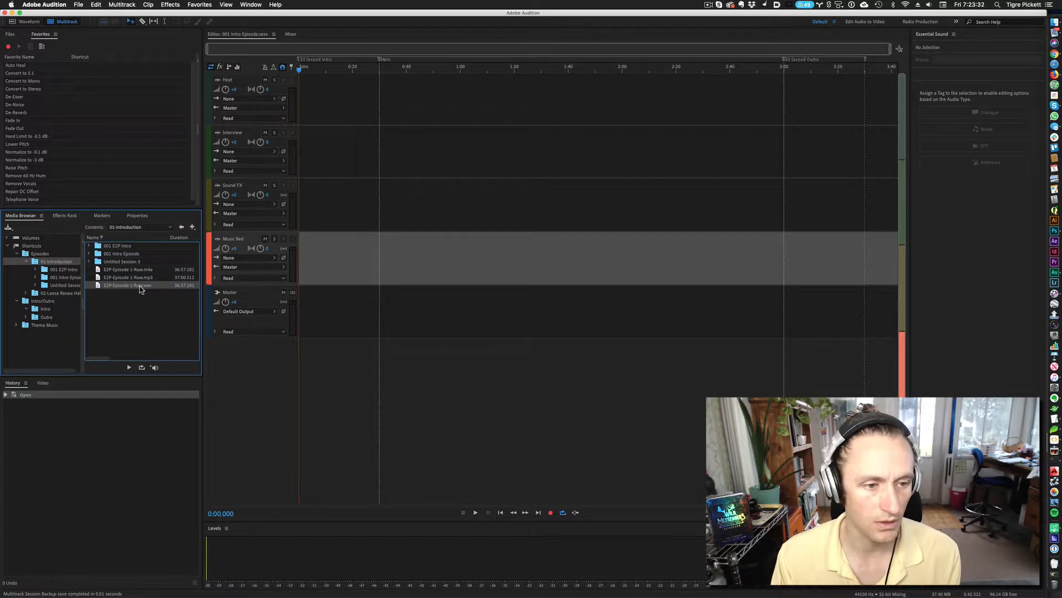
{"action": "left_click_drag", "start_coordinate": [142, 291], "coordinate": [348, 160]}
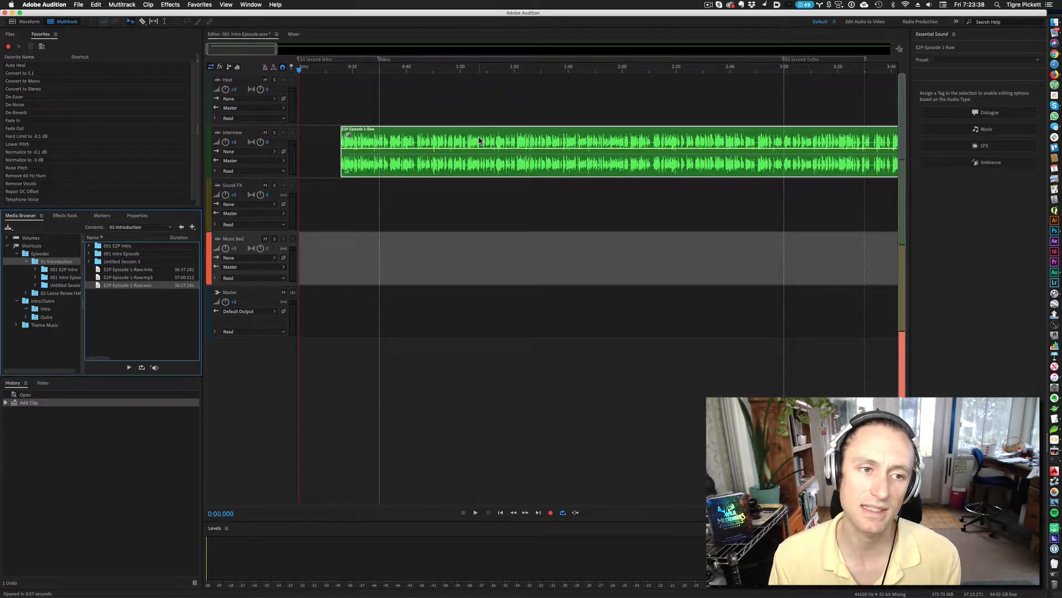
- Rename the Host track as "Intro/Outro"
{"action": "double_click", "coordinate": [228, 81]}
{"action": "left_click", "coordinate": [228, 81]}
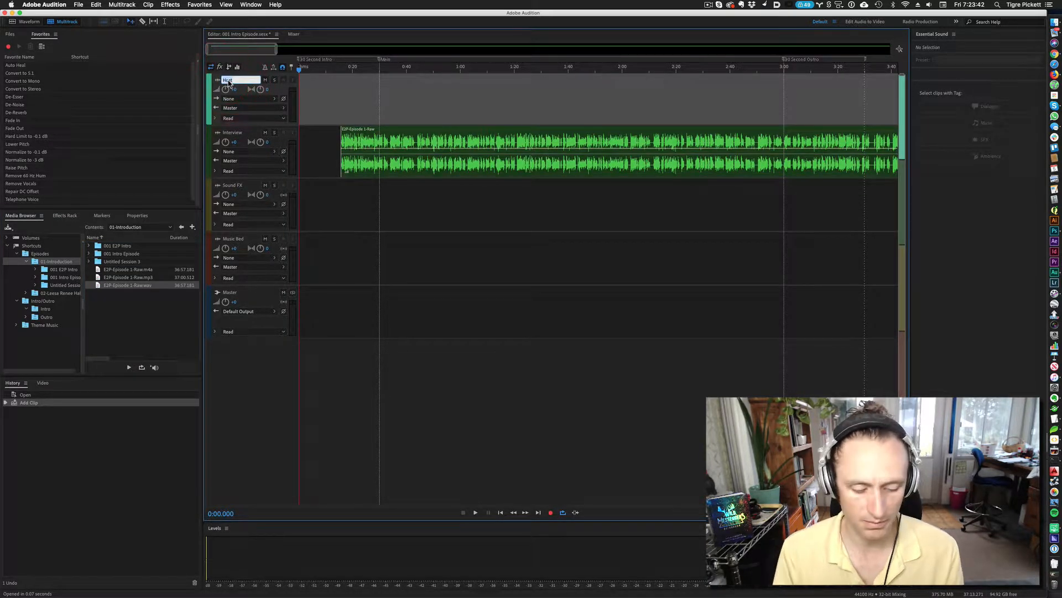
{"action": "type", "text": "Intro/"}
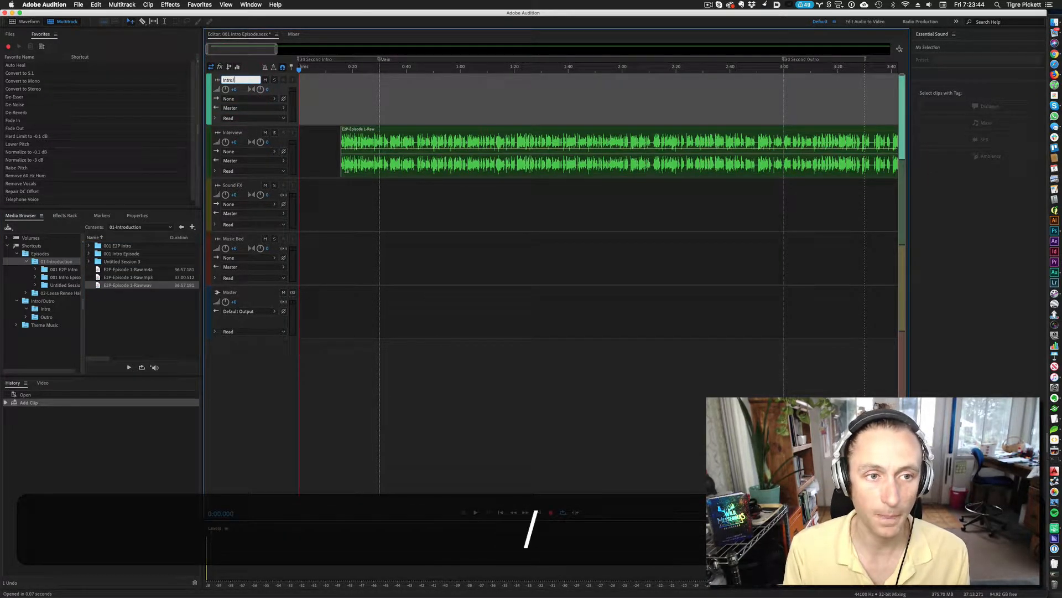
{"action": "type", "text": "Outro"}
{"action": "key", "text": "Return"}
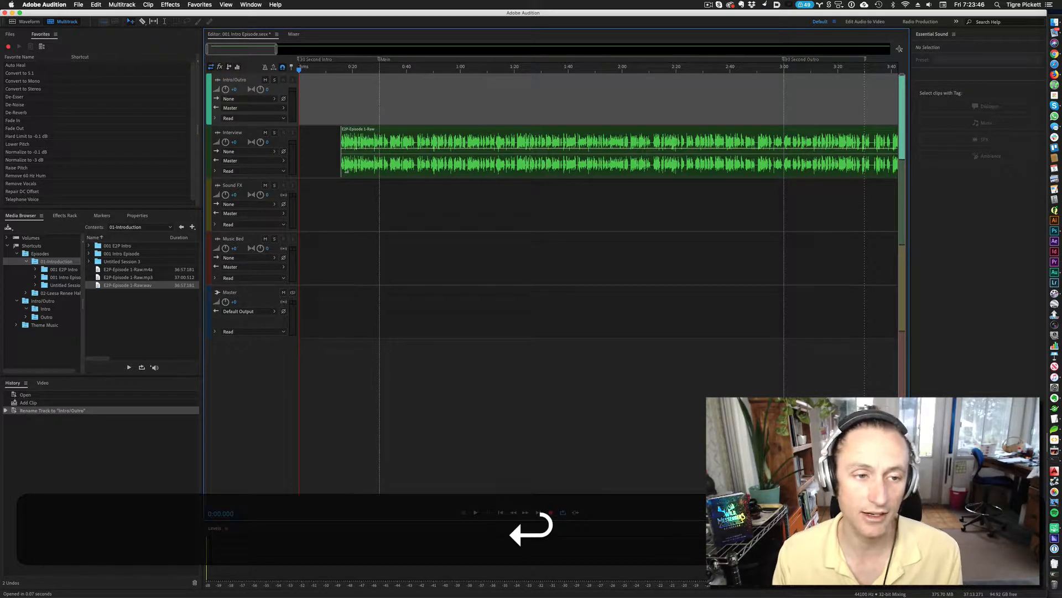
- Move the interview clip earlier to start at about 0:08, and place E2P-Intro.mp3 at the start of the Intro/Outro track
{"action": "left_click_drag", "start_coordinate": [475, 137], "coordinate": [455, 135]}
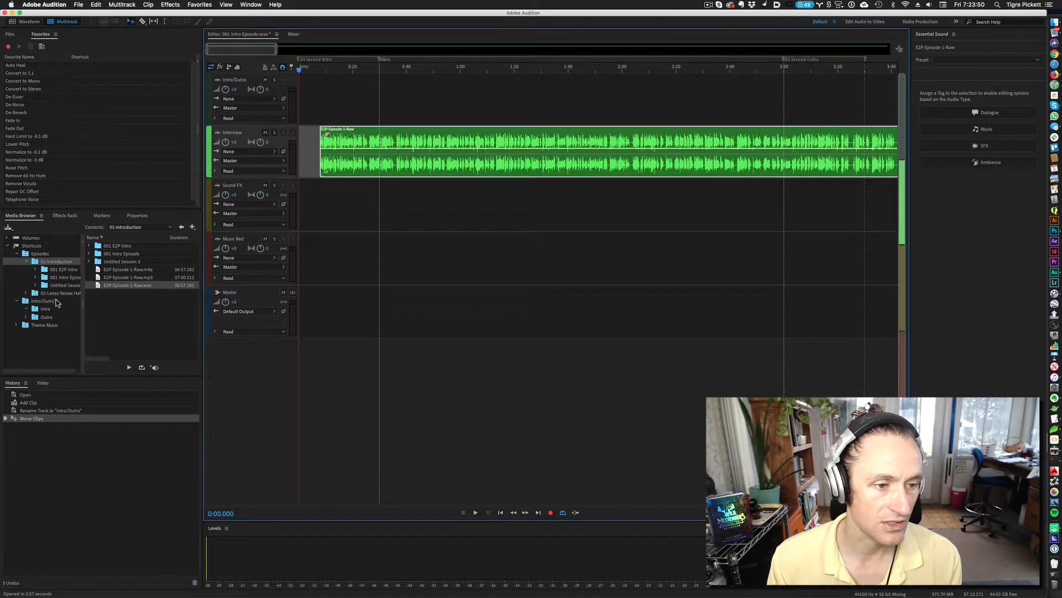
{"action": "left_click", "coordinate": [57, 301]}
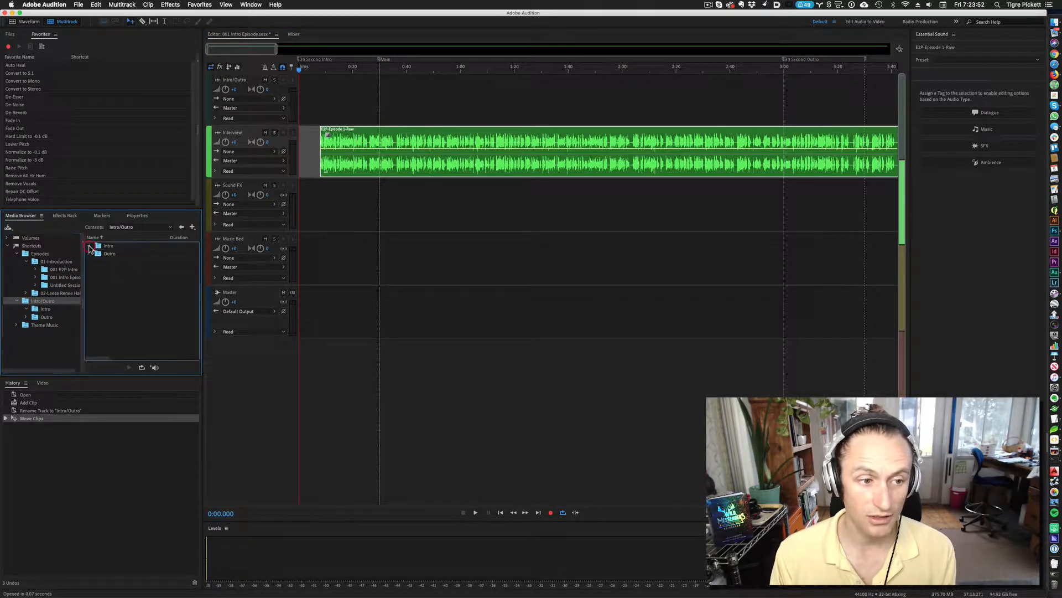
{"action": "left_click", "coordinate": [90, 249]}
{"action": "left_click_drag", "start_coordinate": [119, 255], "coordinate": [340, 105]}
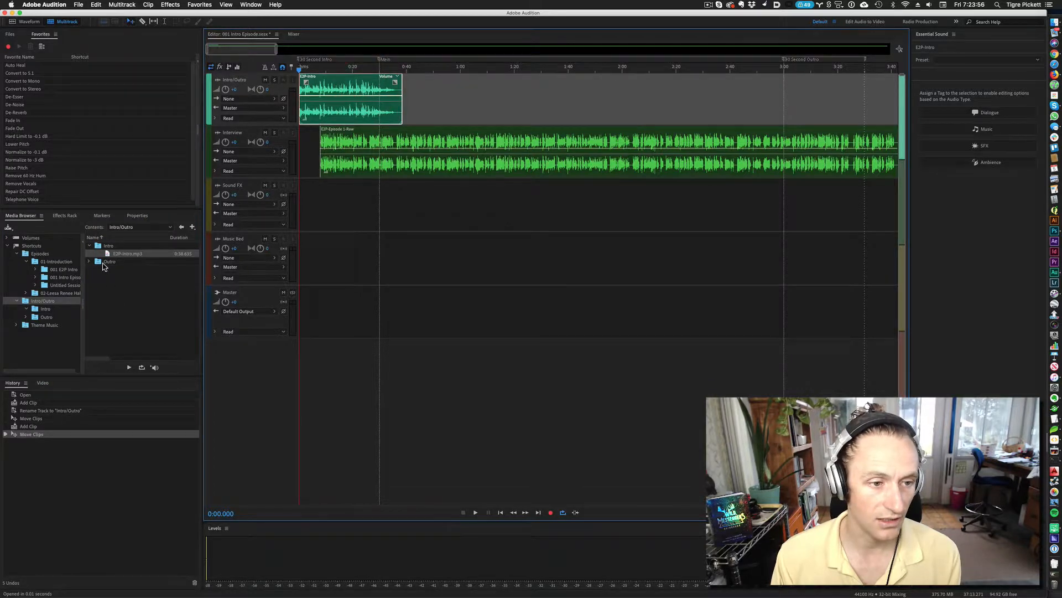
- Add E2P-Outro.mp3 to the Intro/Outro track so that it starts where the interview clip ends
{"action": "left_click", "coordinate": [89, 262]}
{"action": "left_click", "coordinate": [118, 277]}
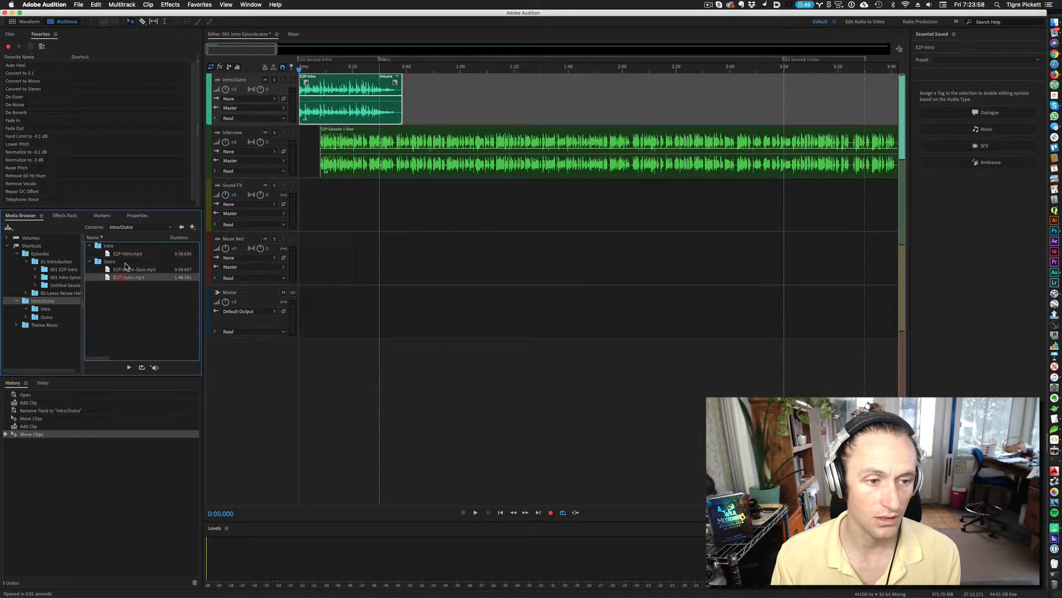
{"action": "key", "text": "End"}
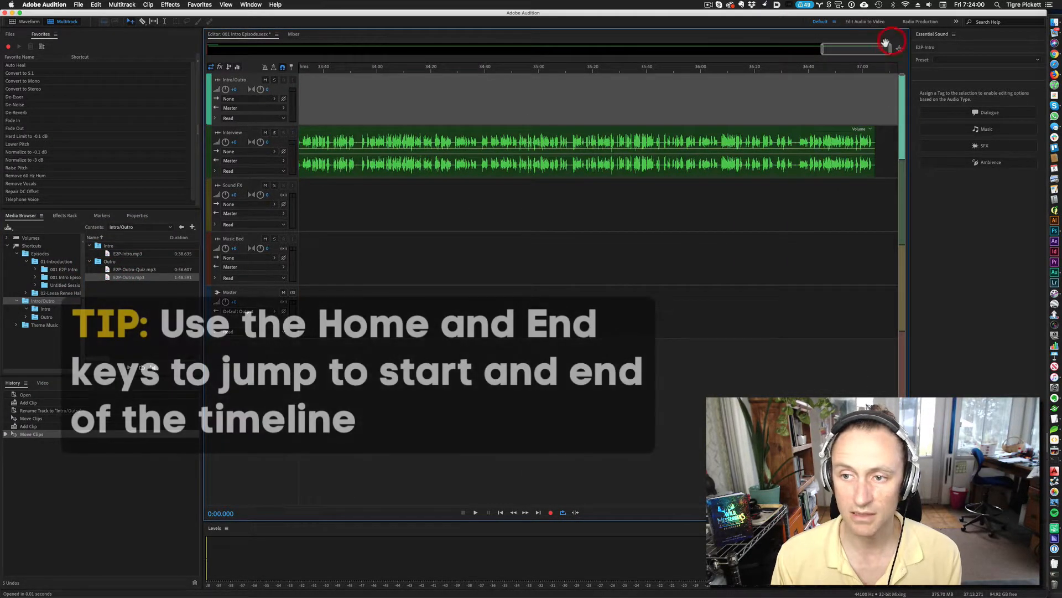
{"action": "left_click_drag", "start_coordinate": [138, 281], "coordinate": [772, 99]}
{"action": "left_click_drag", "start_coordinate": [858, 49], "coordinate": [899, 50]}
{"action": "left_click_drag", "start_coordinate": [717, 99], "coordinate": [818, 98]}
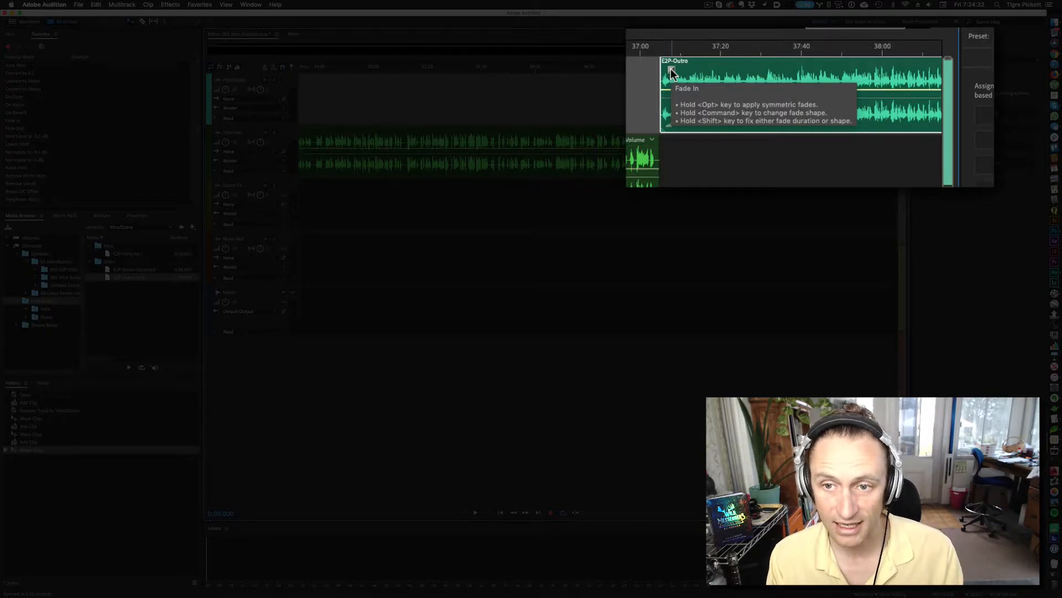
{"action": "key", "text": "super"}
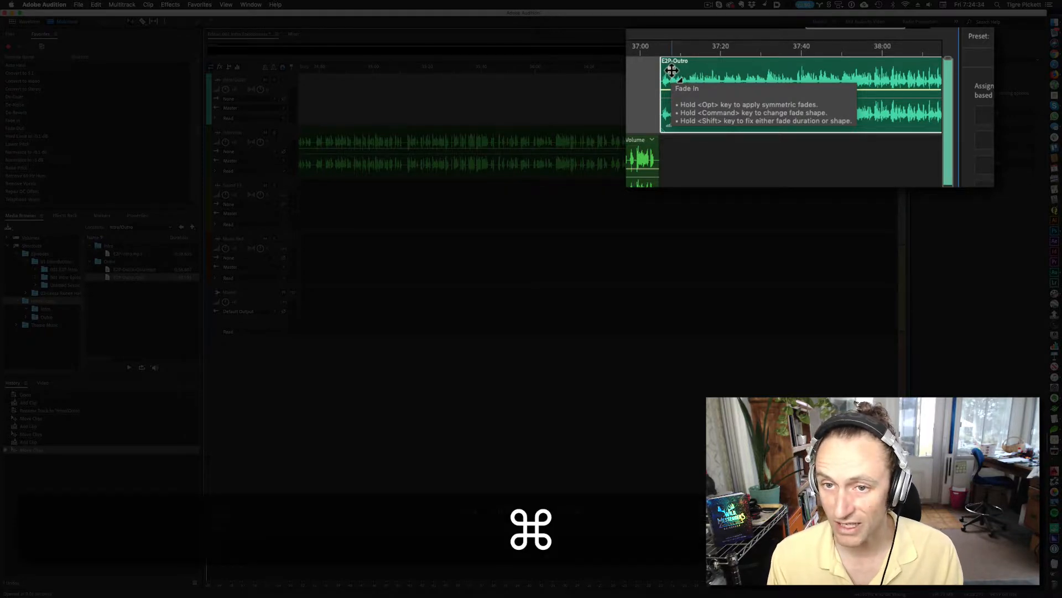
{"action": "mouse_move", "coordinate": [671, 70]}
{"action": "left_mouse_down"}
{"action": "mouse_move", "coordinate": [778, 75]}
{"action": "mouse_move", "coordinate": [672, 76]}
{"action": "left_mouse_up"}
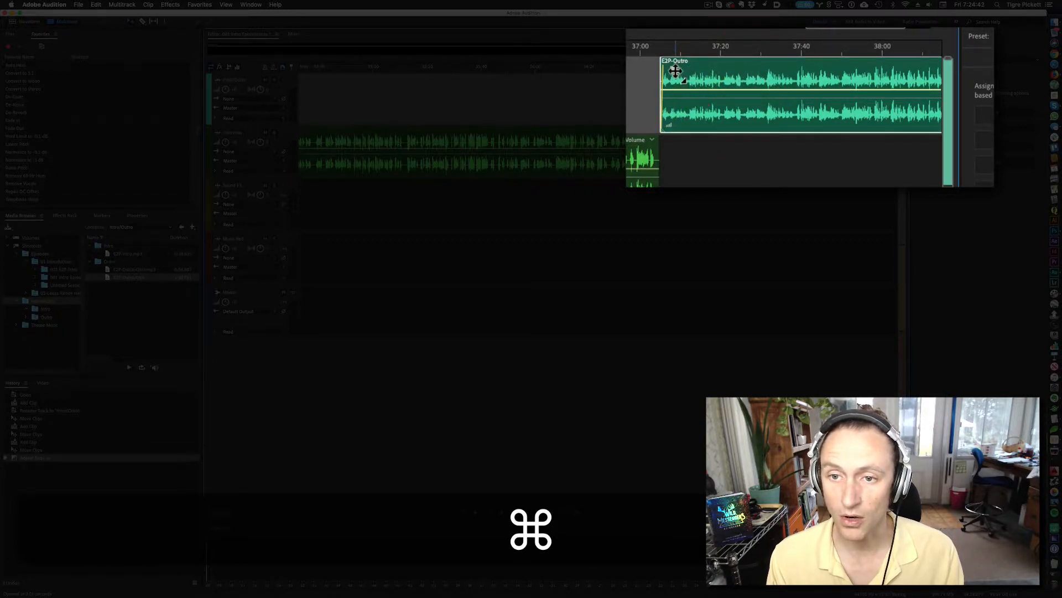
{"action": "key", "text": "super+z"}
- Apply a fade-in about 5 seconds long to the start of the E2P-Outro clip and adjust its curve shape
{"action": "right_click", "coordinate": [671, 69]}
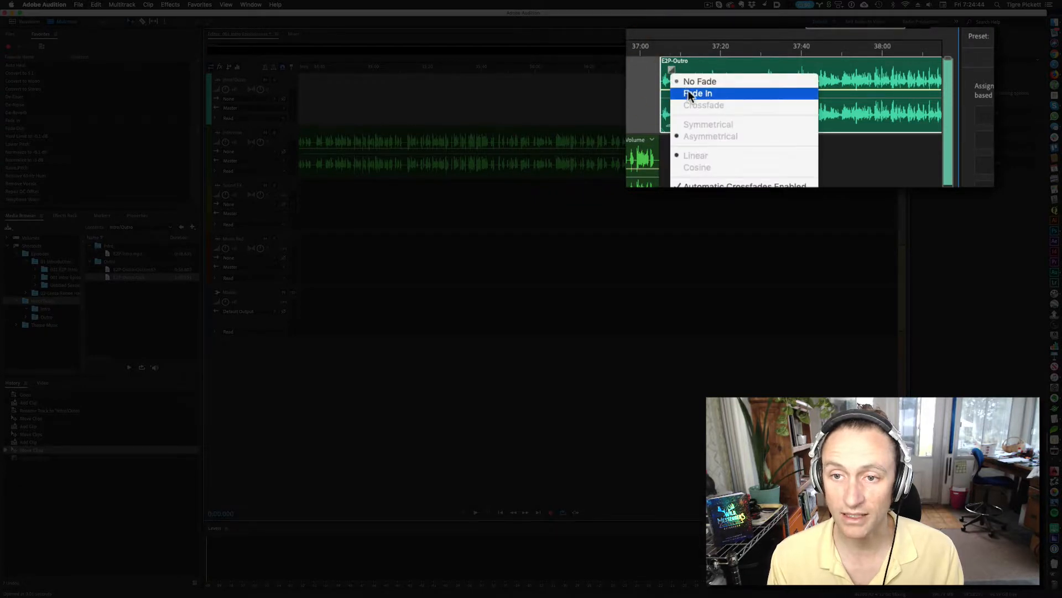
{"action": "left_click", "coordinate": [690, 94]}
{"action": "key", "text": "alt"}
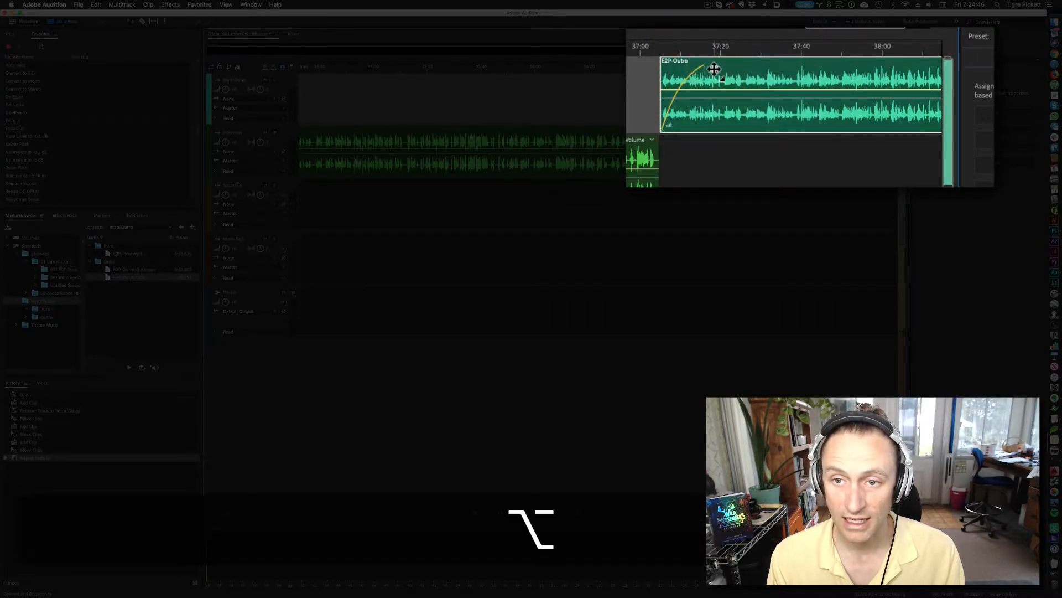
{"action": "mouse_move", "coordinate": [711, 67]}
{"action": "left_mouse_down"}
{"action": "mouse_move", "coordinate": [791, 73]}
{"action": "mouse_move", "coordinate": [692, 68]}
{"action": "left_mouse_up"}
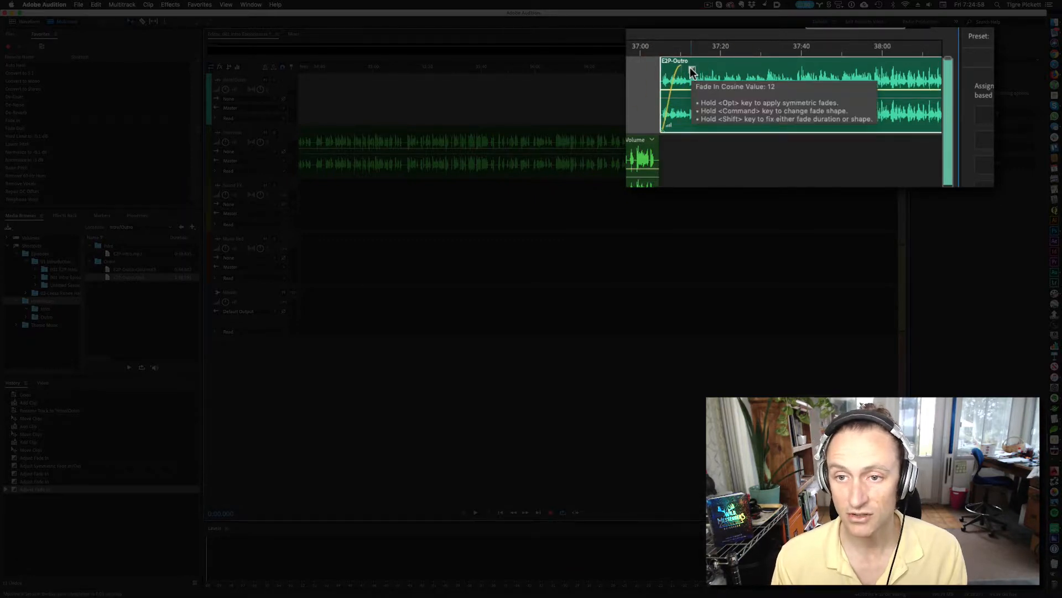
{"action": "left_click_drag", "start_coordinate": [692, 72], "coordinate": [694, 74]}
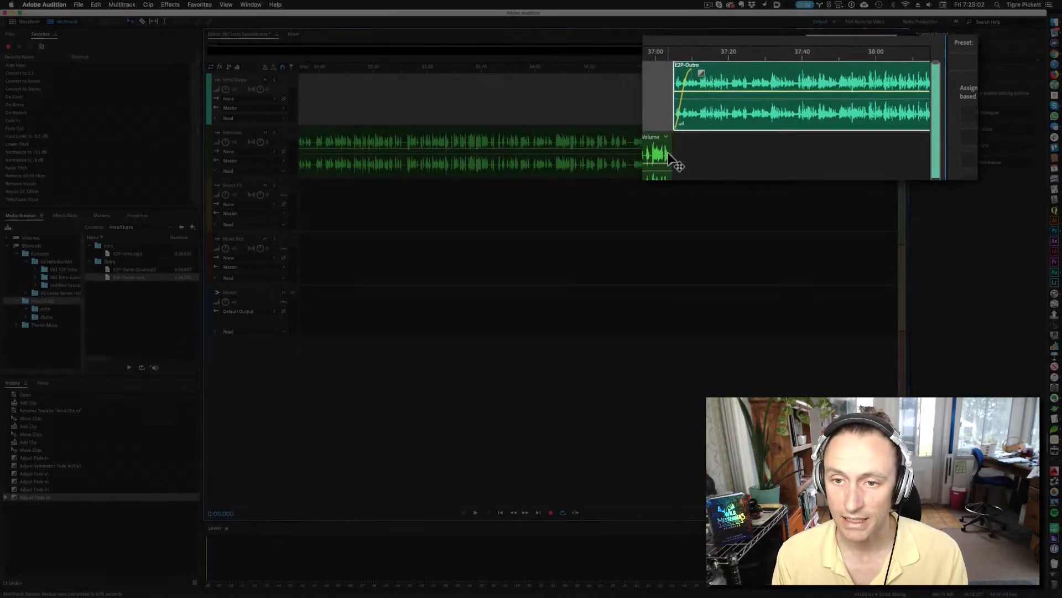
- Apply a fade-out about 6 seconds long to the end of the interview clip and one about 5 seconds long to the end of E2P-Intro
{"action": "left_click", "coordinate": [668, 154]}
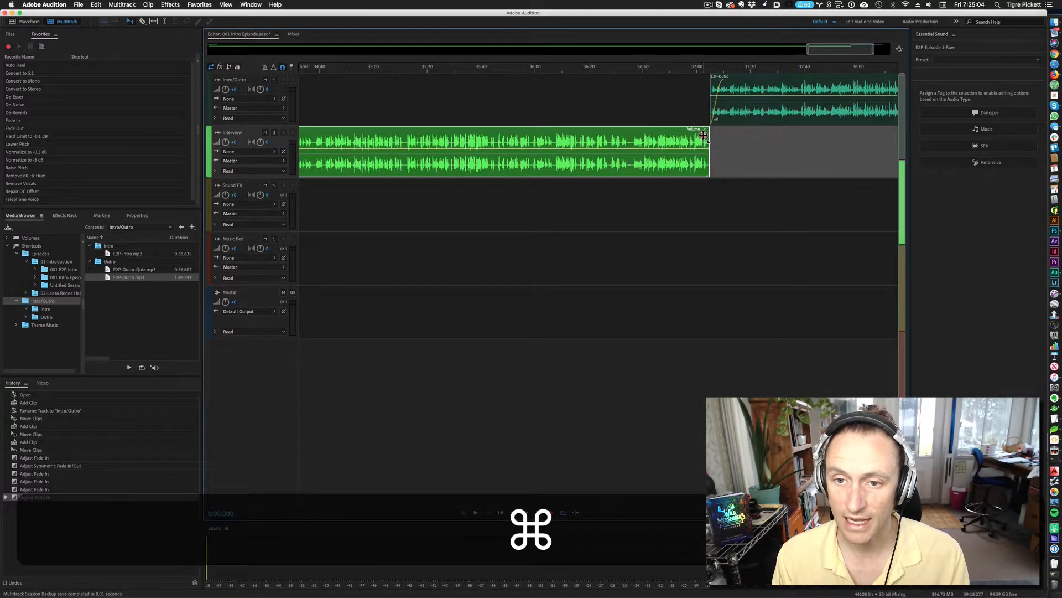
{"action": "left_click_drag", "start_coordinate": [703, 135], "coordinate": [688, 137]}
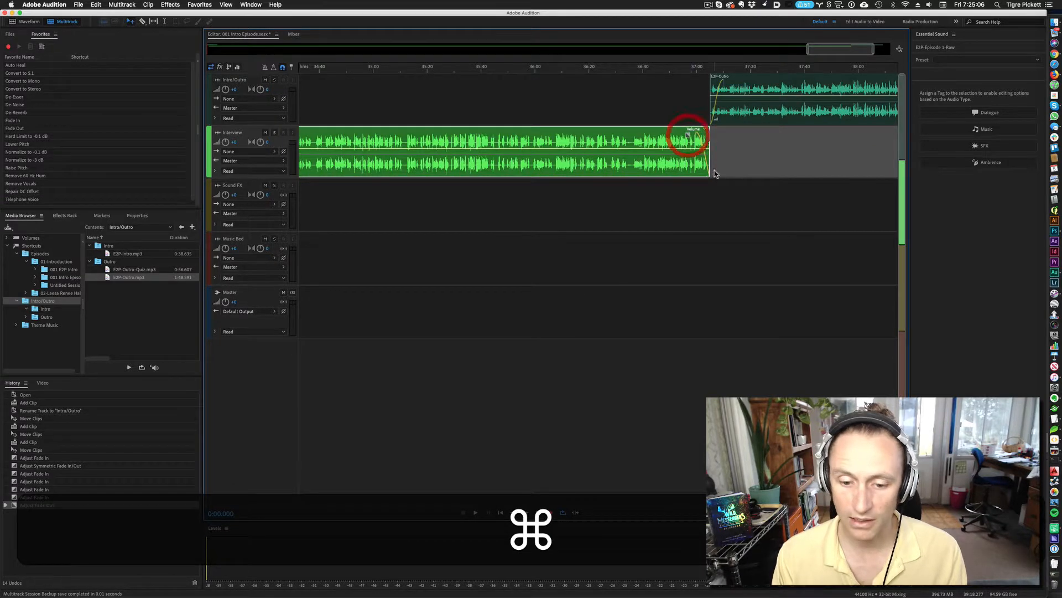
{"action": "key", "text": "super+Left"}
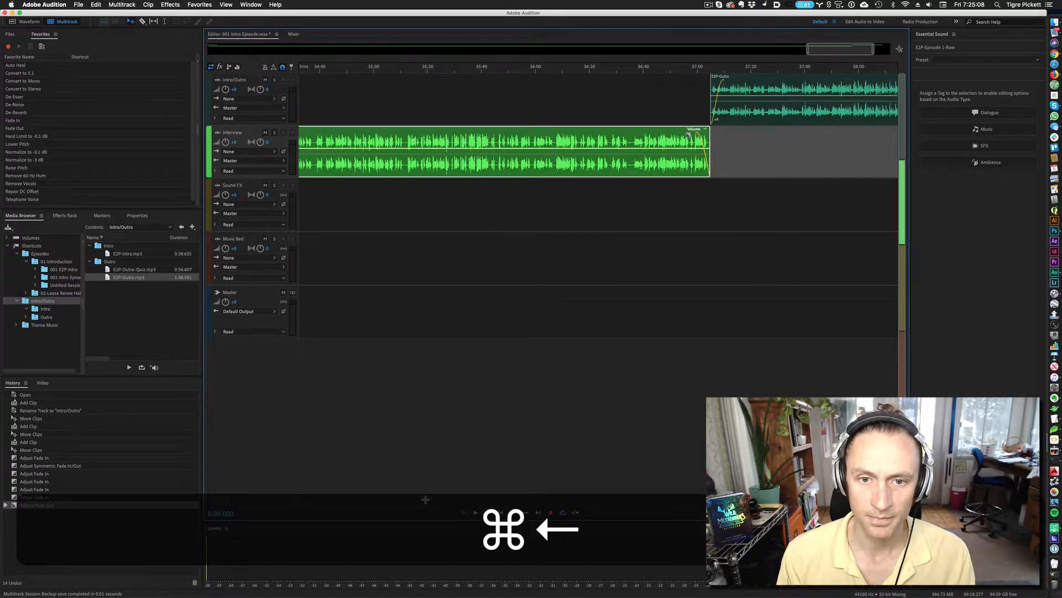
{"action": "key", "text": "super+shift+Left"}
{"action": "left_click", "coordinate": [392, 93]}
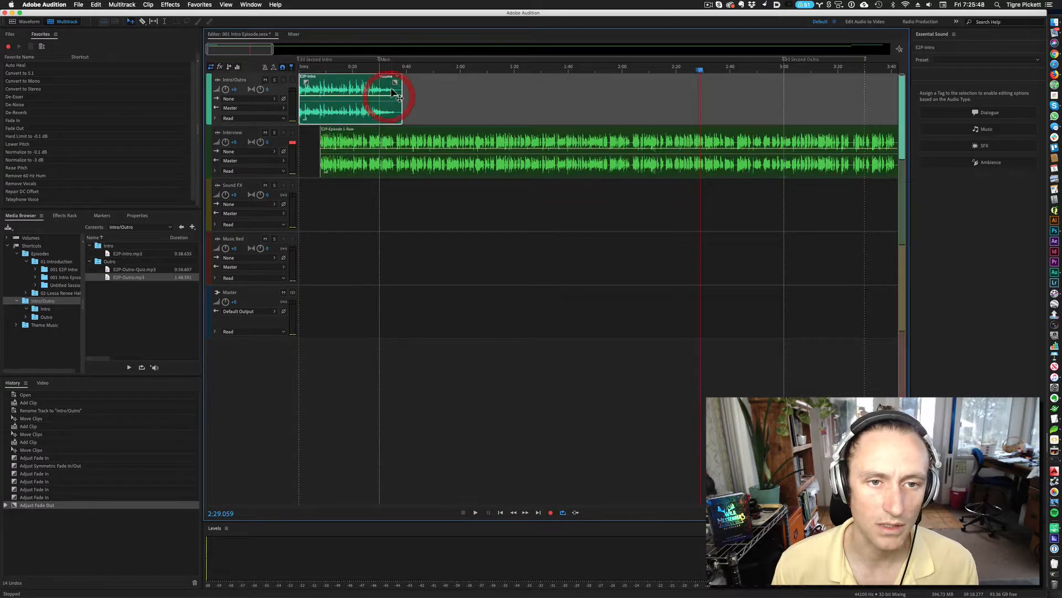
{"action": "left_click_drag", "start_coordinate": [394, 85], "coordinate": [381, 82]}
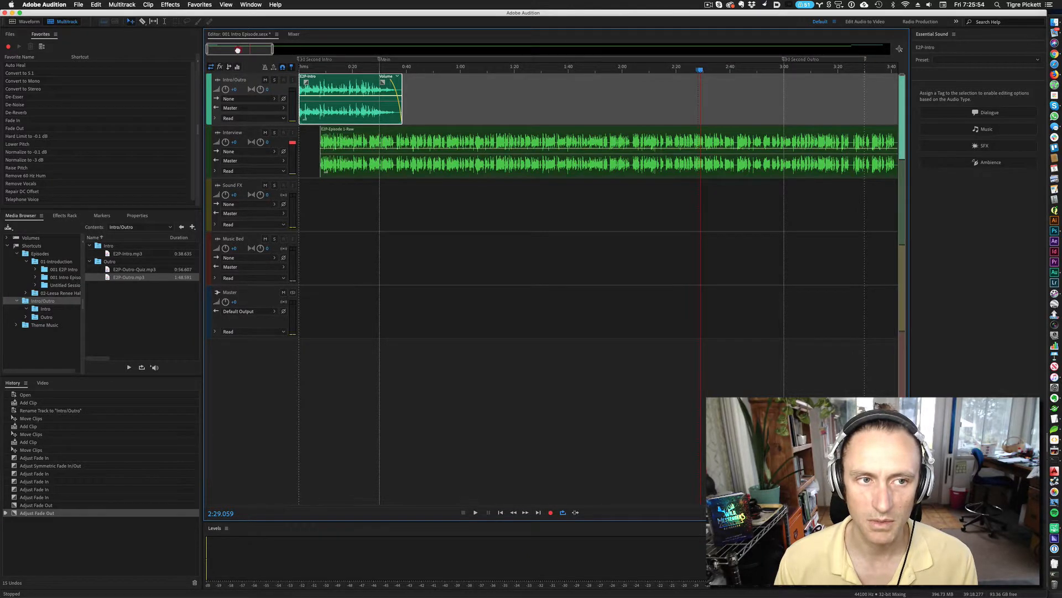
- Select the interview and E2P-Outro clips together and move them later so the interview starts at about 0:34, overlapping the intro's fade-out
{"action": "left_click_drag", "start_coordinate": [238, 50], "coordinate": [955, 48]}
{"action": "left_click", "coordinate": [576, 119]}
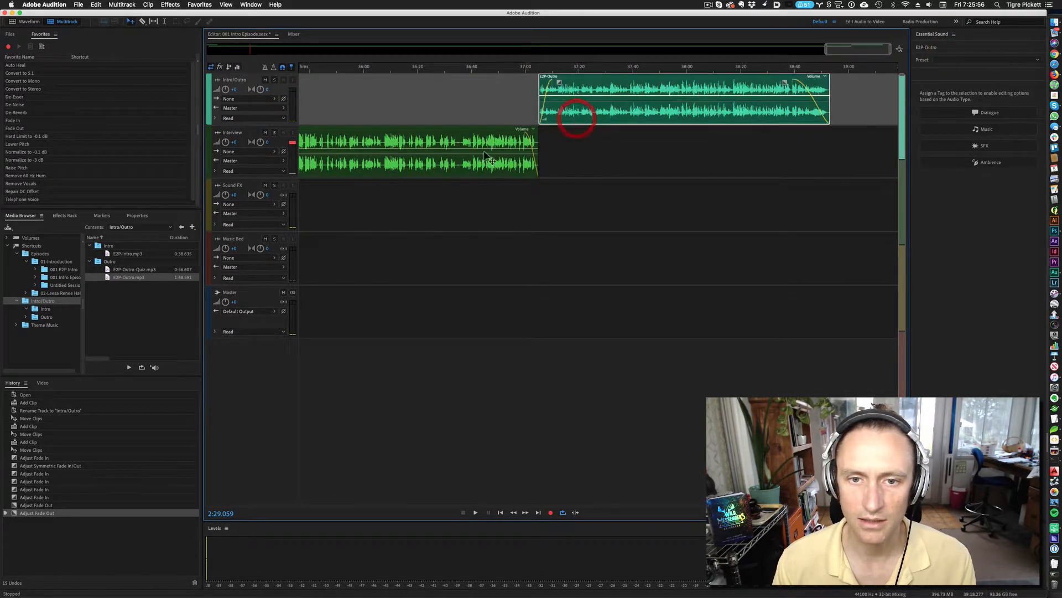
{"action": "left_click", "coordinate": [446, 155], "text": "super"}
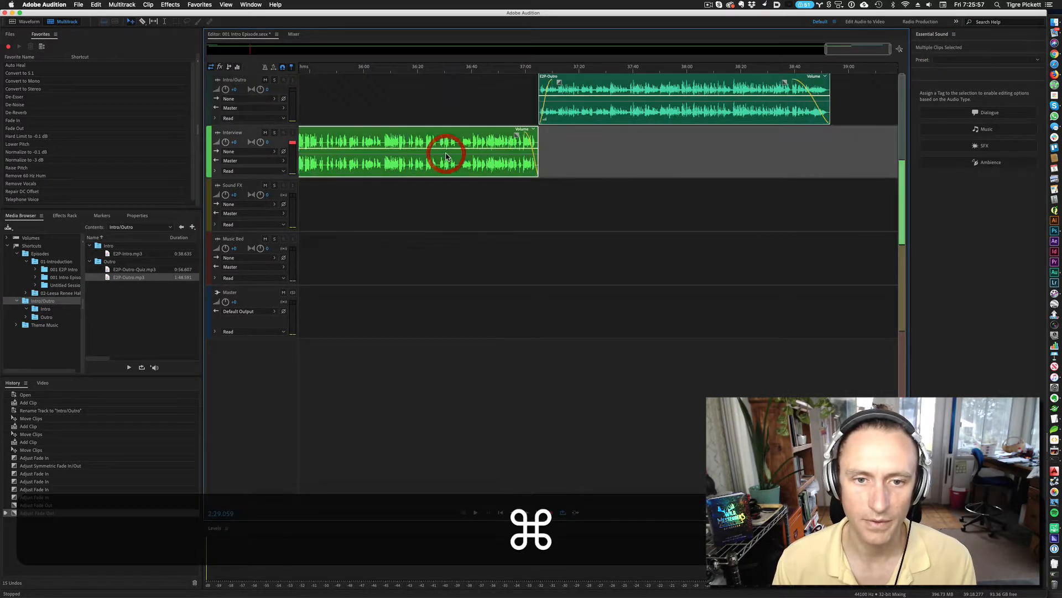
{"action": "left_click", "coordinate": [584, 114], "text": "shift"}
{"action": "left_click_drag", "start_coordinate": [424, 140], "coordinate": [463, 139]}
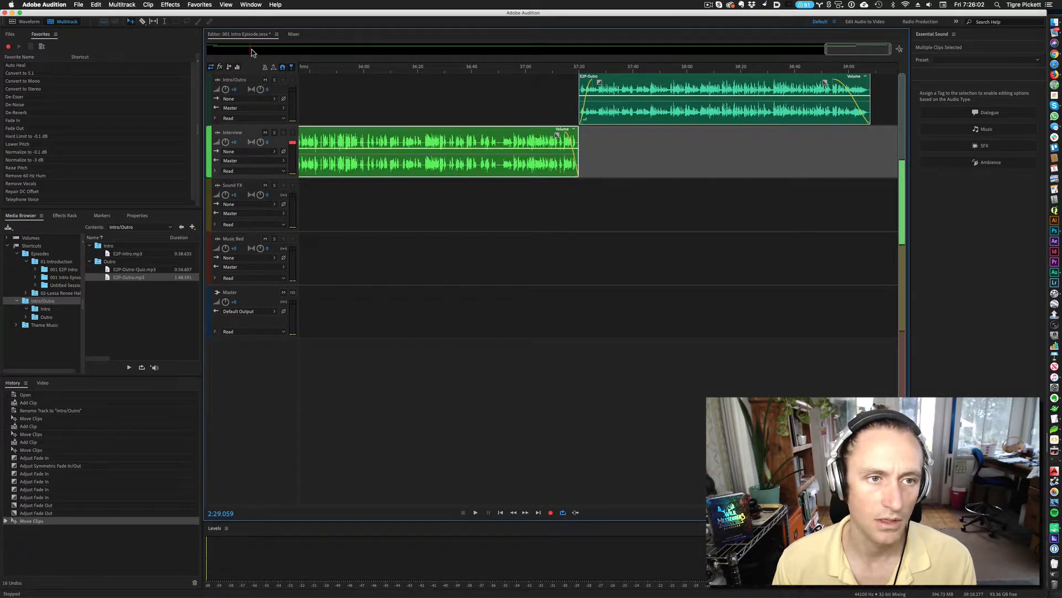
{"action": "left_click_drag", "start_coordinate": [856, 49], "coordinate": [238, 48]}
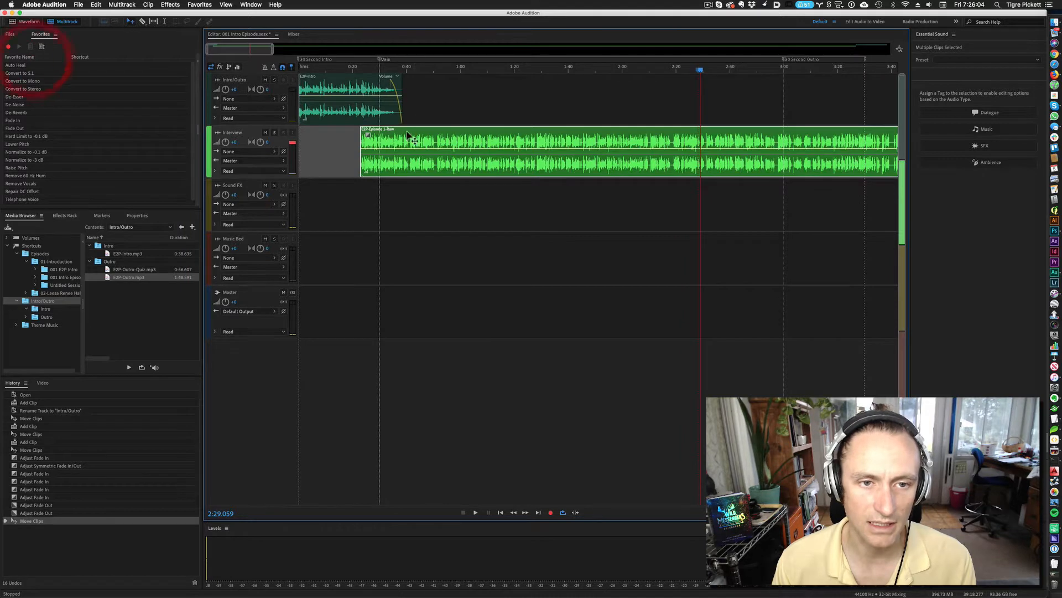
{"action": "mouse_move", "coordinate": [403, 141]}
{"action": "left_mouse_down"}
{"action": "mouse_move", "coordinate": [435, 141]}
{"action": "mouse_move", "coordinate": [398, 136]}
{"action": "left_mouse_up"}
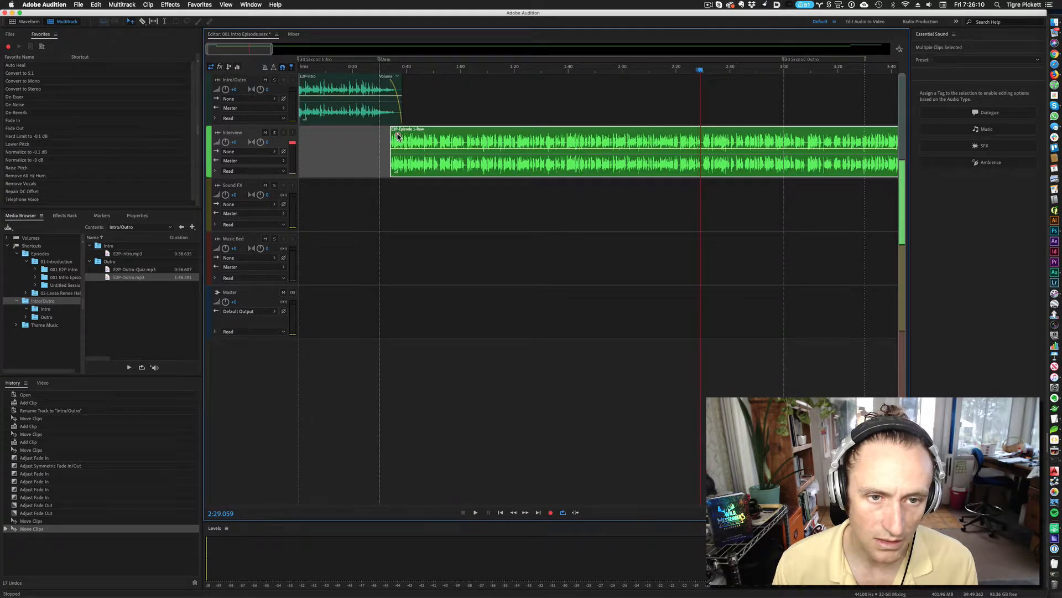
- Apply a fade-in about 3.5 seconds long to the start of the interview clip only
{"action": "left_click", "coordinate": [408, 104]}
{"action": "left_click", "coordinate": [402, 137]}
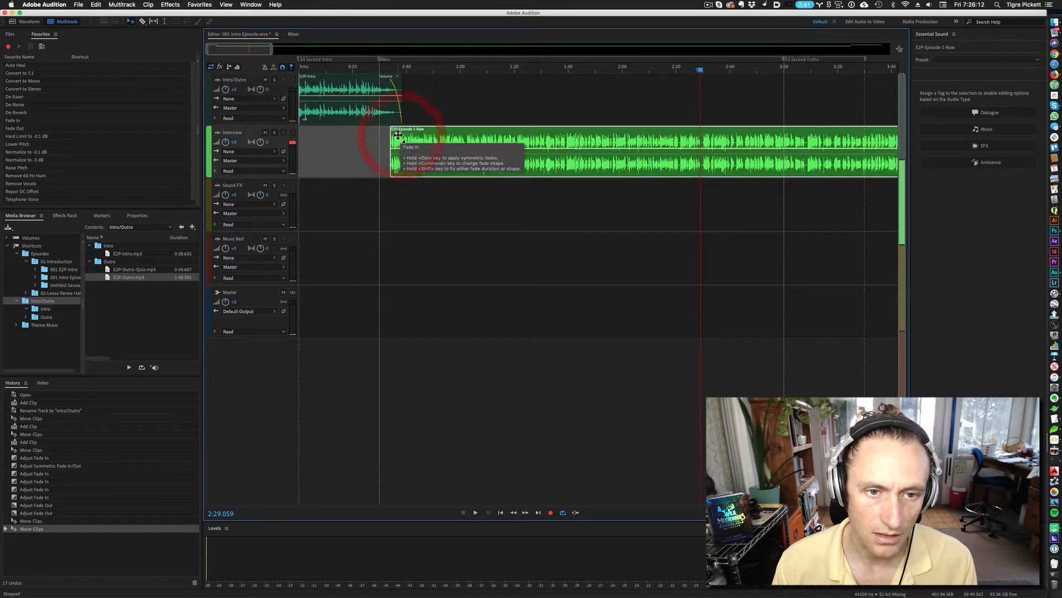
{"action": "left_click_drag", "start_coordinate": [398, 135], "coordinate": [408, 136]}
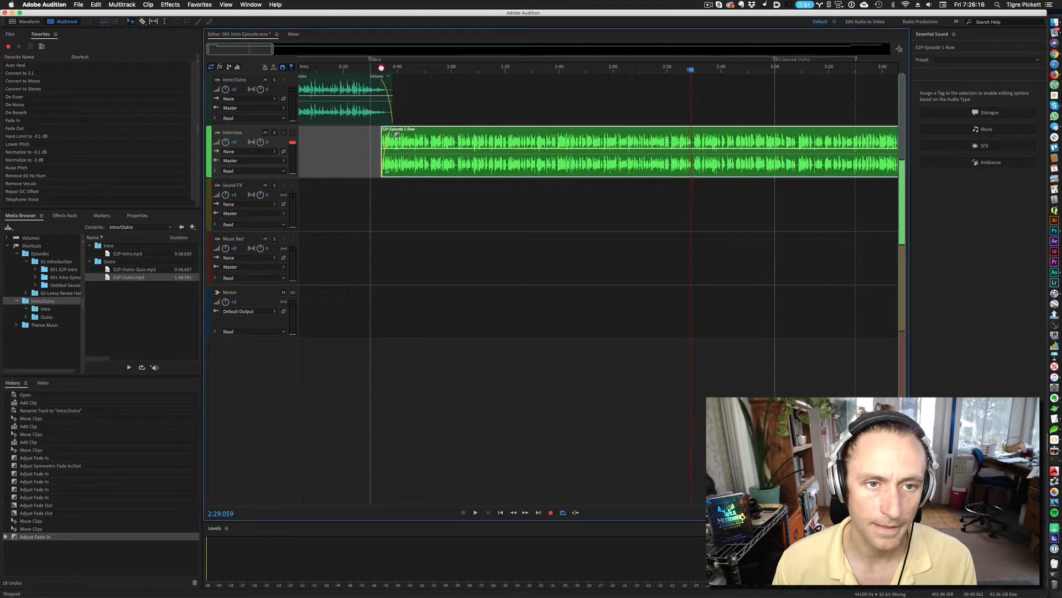
- Play the session from the start, skip to about 0:28 to hear the intro-to-interview transition, and stop playback
{"action": "left_click", "coordinate": [292, 69]}
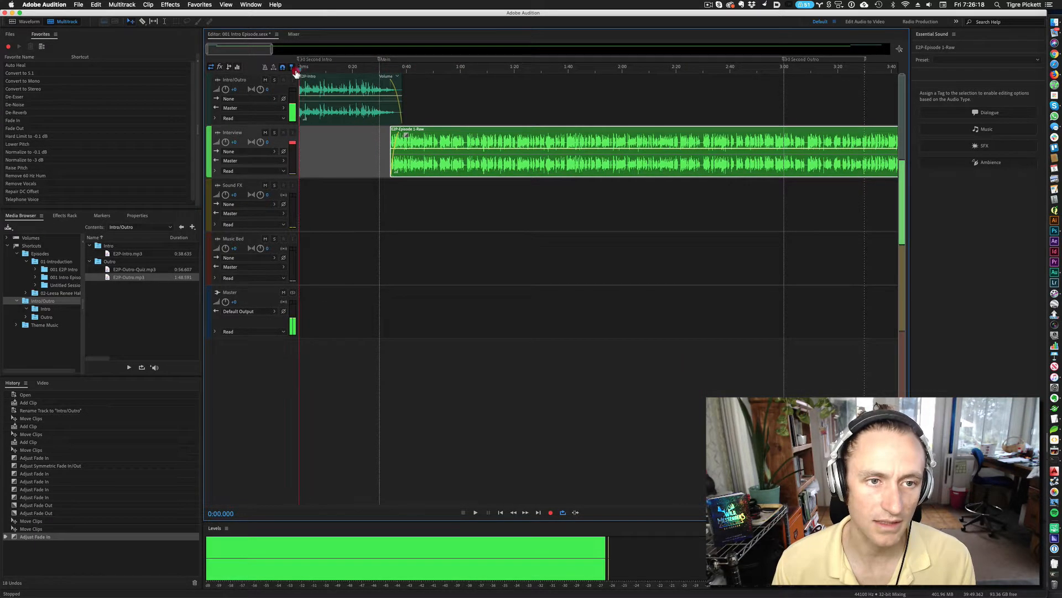
{"action": "key", "text": "space"}
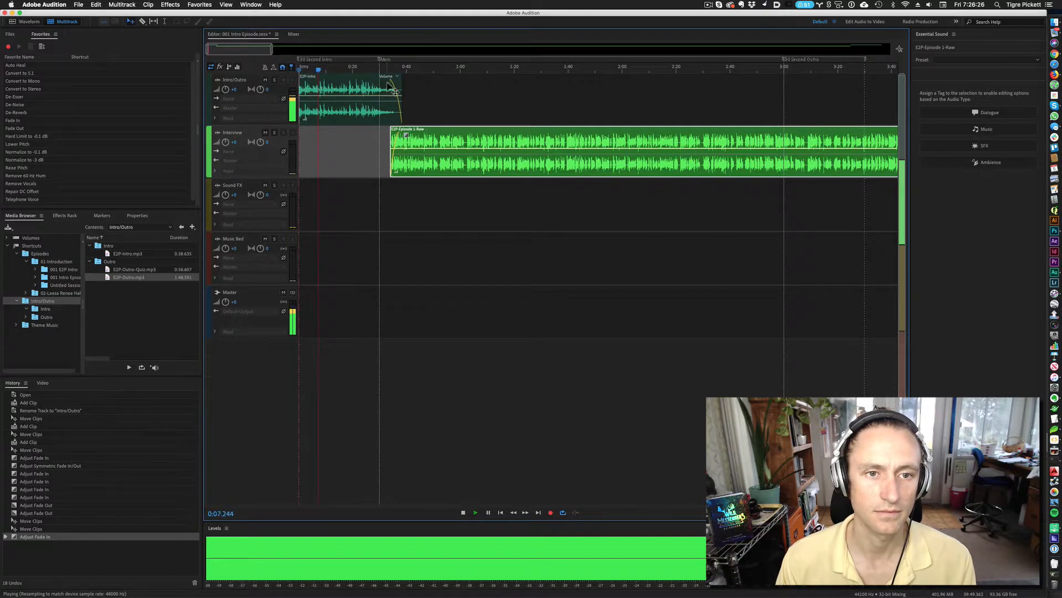
{"action": "left_click", "coordinate": [375, 70]}
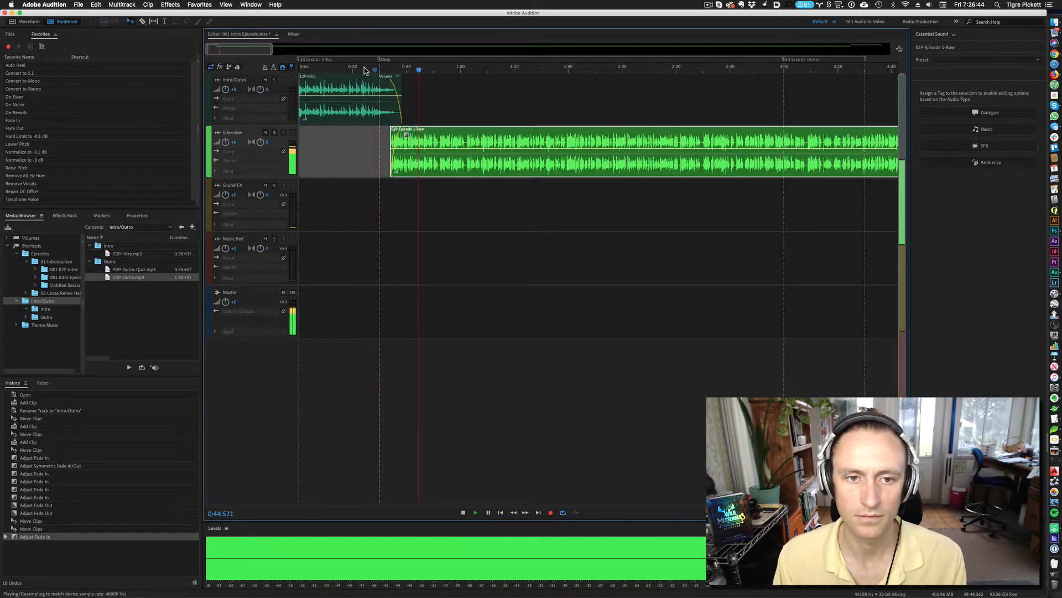
{"action": "key", "text": "space"}
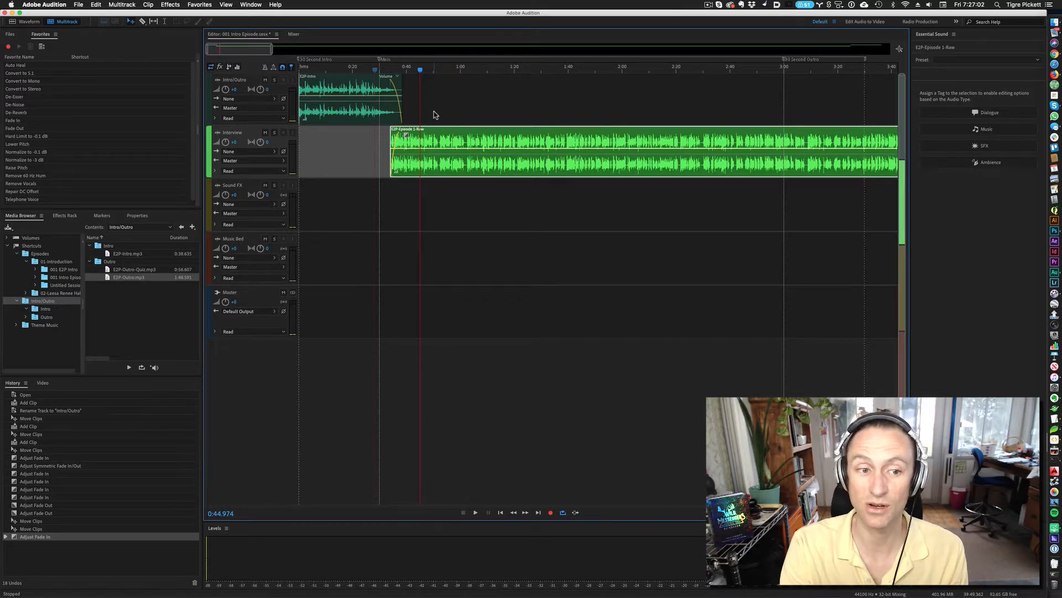
- Add the Intro-254_short1_inspirational-outlook_0015.wav theme music to the start of the Music Bed track, accepting the sample-rate conversion
{"action": "left_click", "coordinate": [16, 325]}
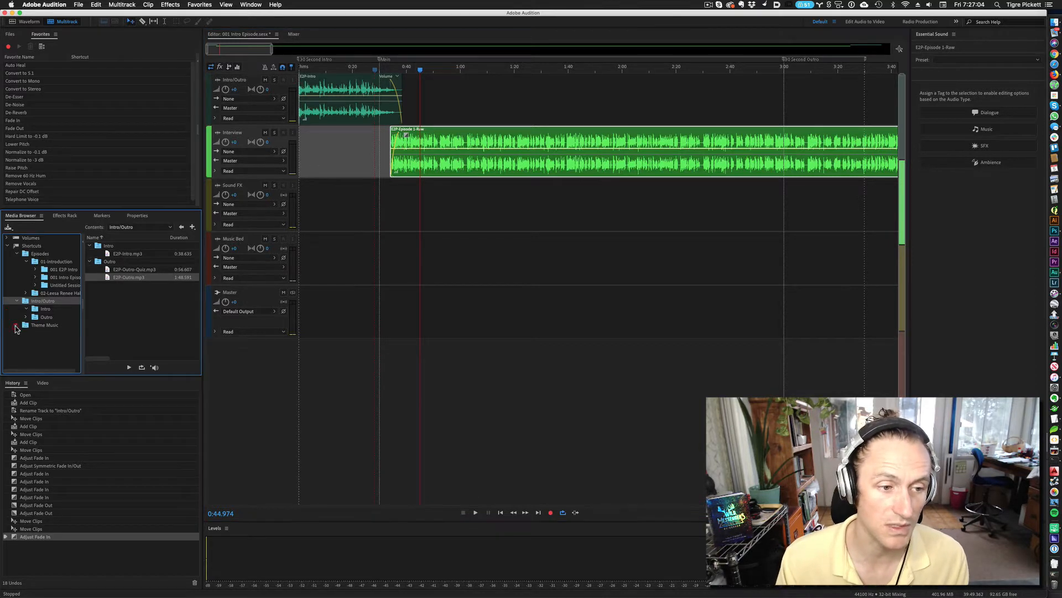
{"action": "left_click", "coordinate": [56, 348]}
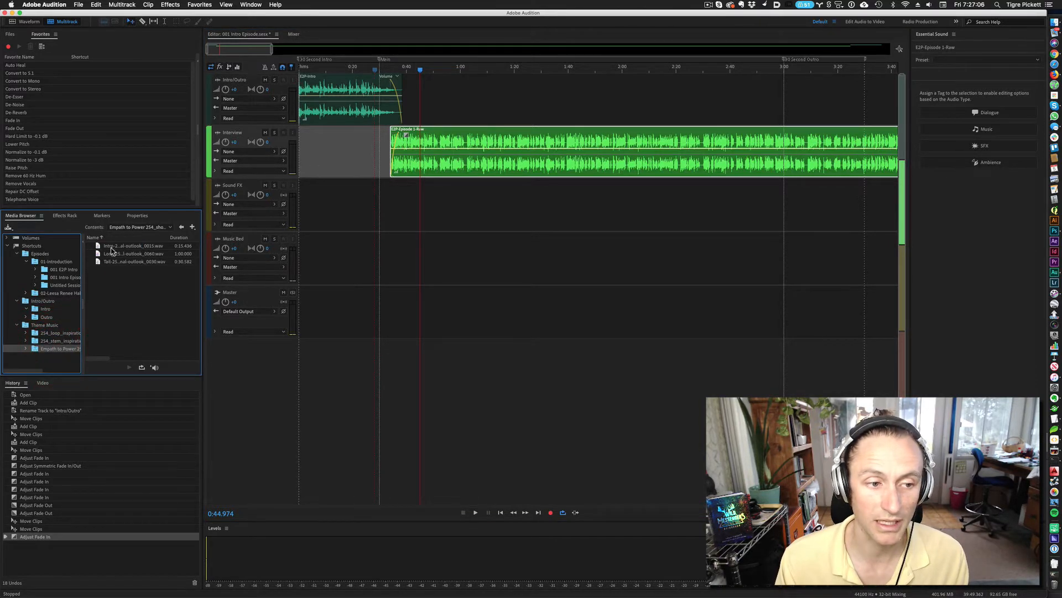
{"action": "left_click_drag", "start_coordinate": [111, 248], "coordinate": [309, 256]}
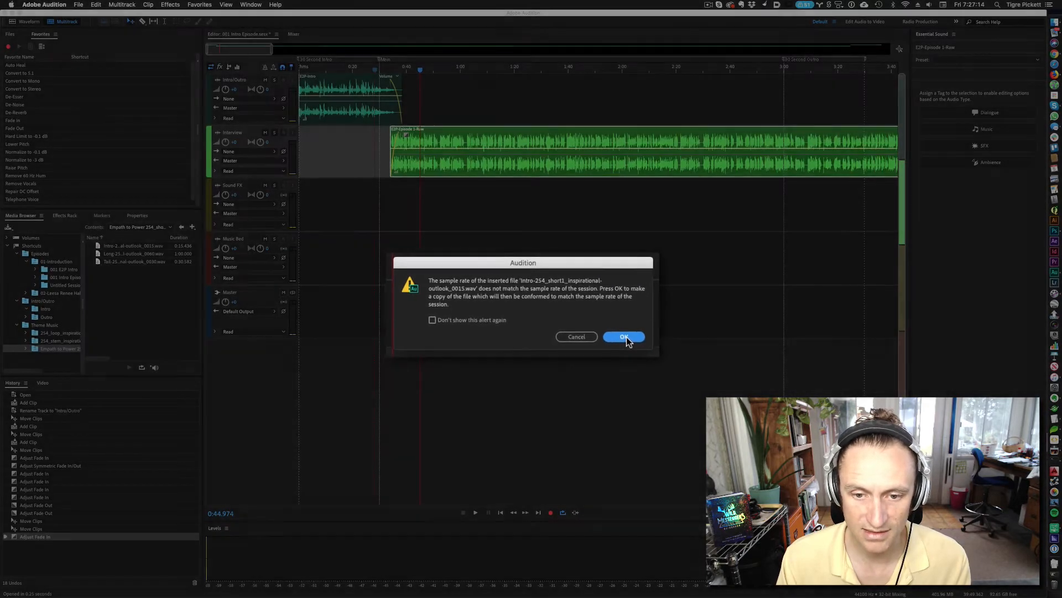
{"action": "left_click", "coordinate": [602, 330]}
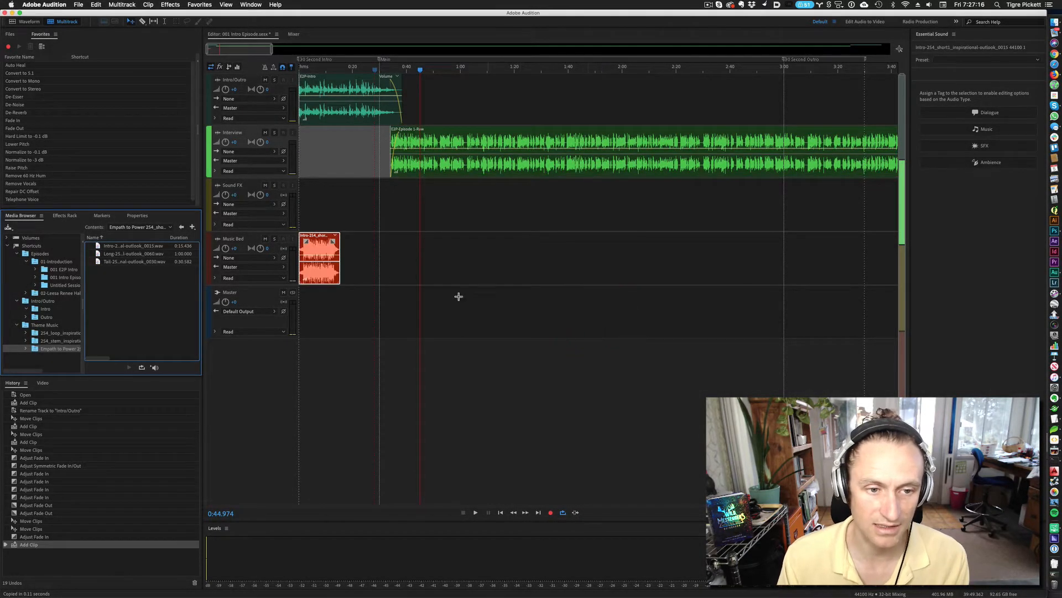
- Move the theme music clip to start at about 0:30 and lower the Music Bed track volume to -22.8 dB
{"action": "left_click_drag", "start_coordinate": [324, 252], "coordinate": [402, 251]}
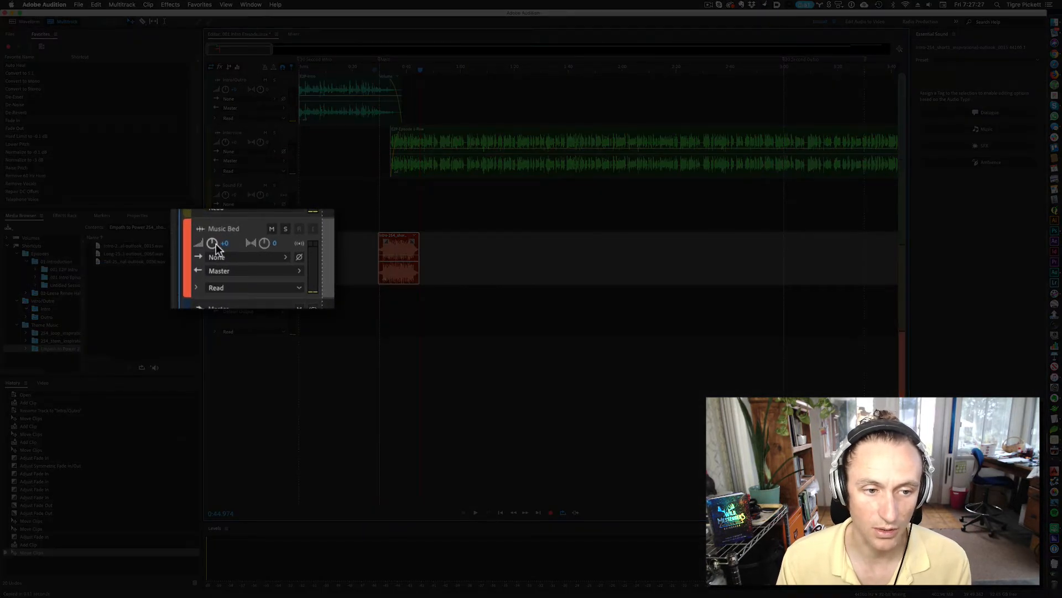
{"action": "mouse_move", "coordinate": [215, 247]}
{"action": "left_mouse_down"}
{"action": "mouse_move", "coordinate": [171, 245]}
{"action": "mouse_move", "coordinate": [223, 244]}
{"action": "left_mouse_up"}
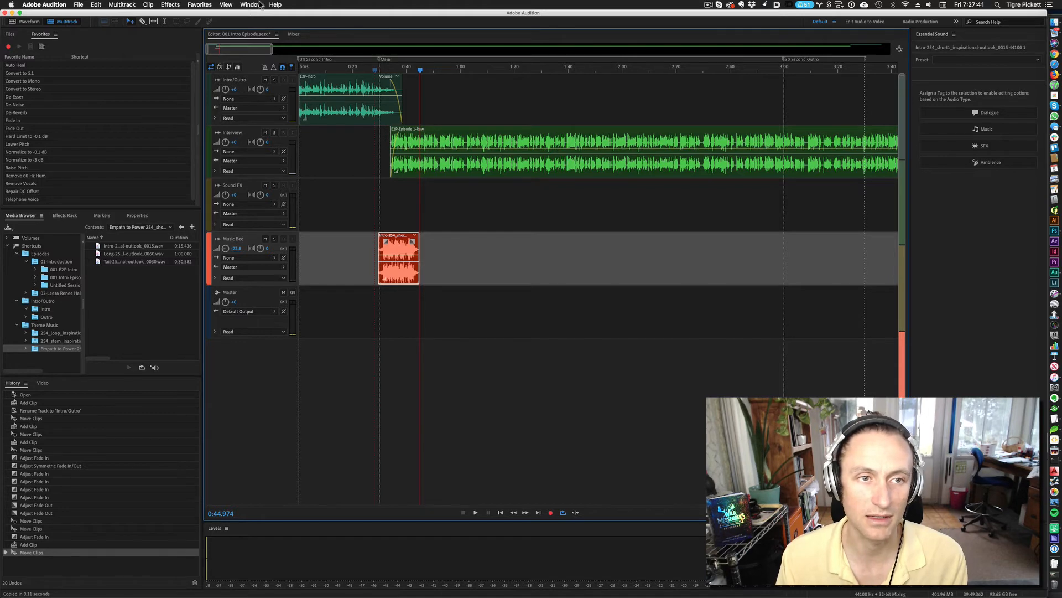
- Search the help for "fade" and locate the Fade In command for clips
{"action": "left_click", "coordinate": [275, 4]}
{"action": "type", "text": "fade"}
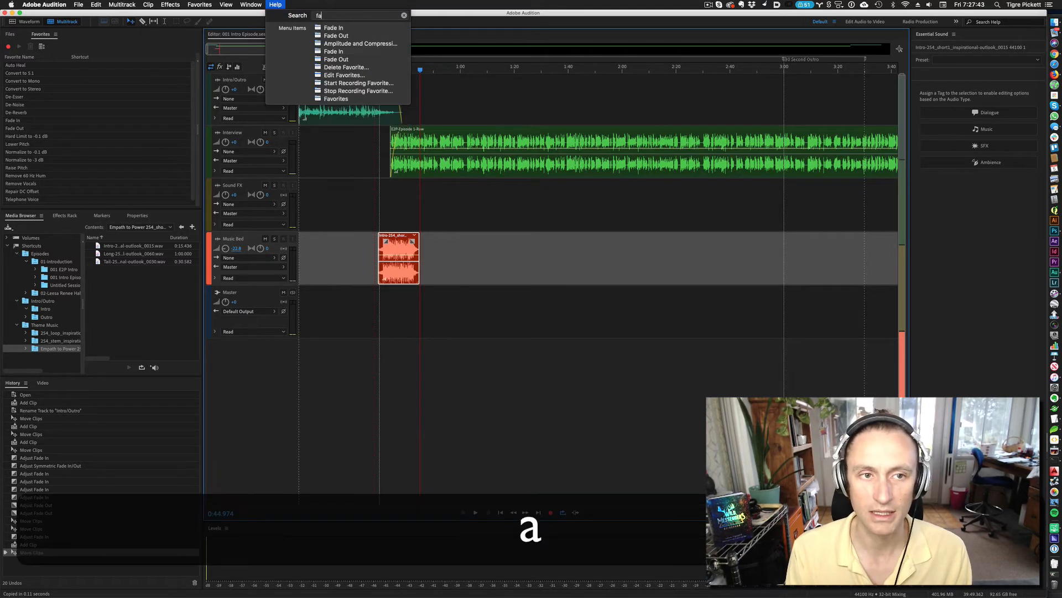
{"action": "mouse_move", "coordinate": [330, 31]}
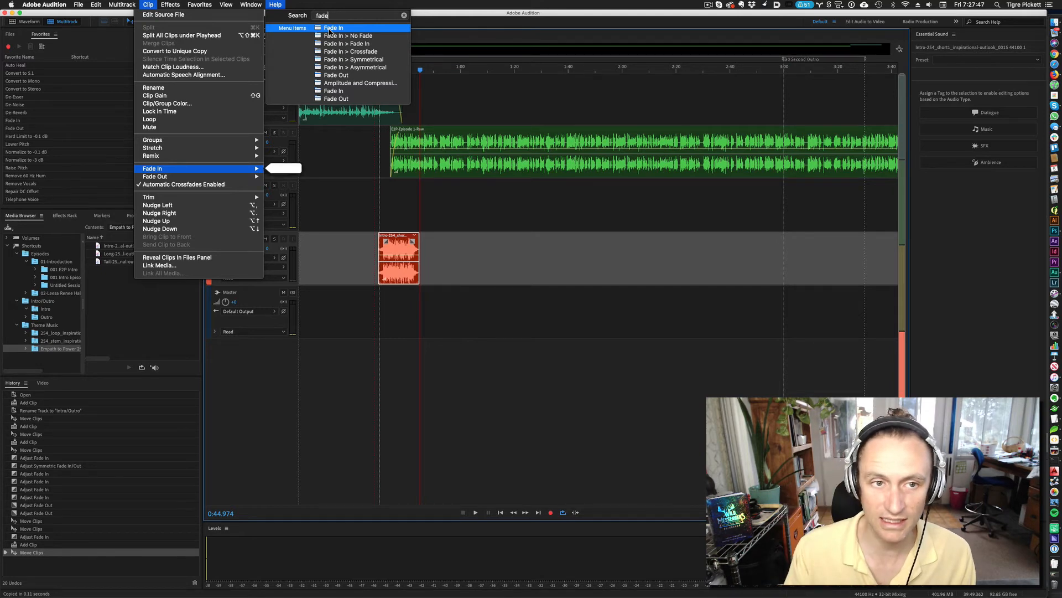
{"action": "left_click", "coordinate": [485, 247]}
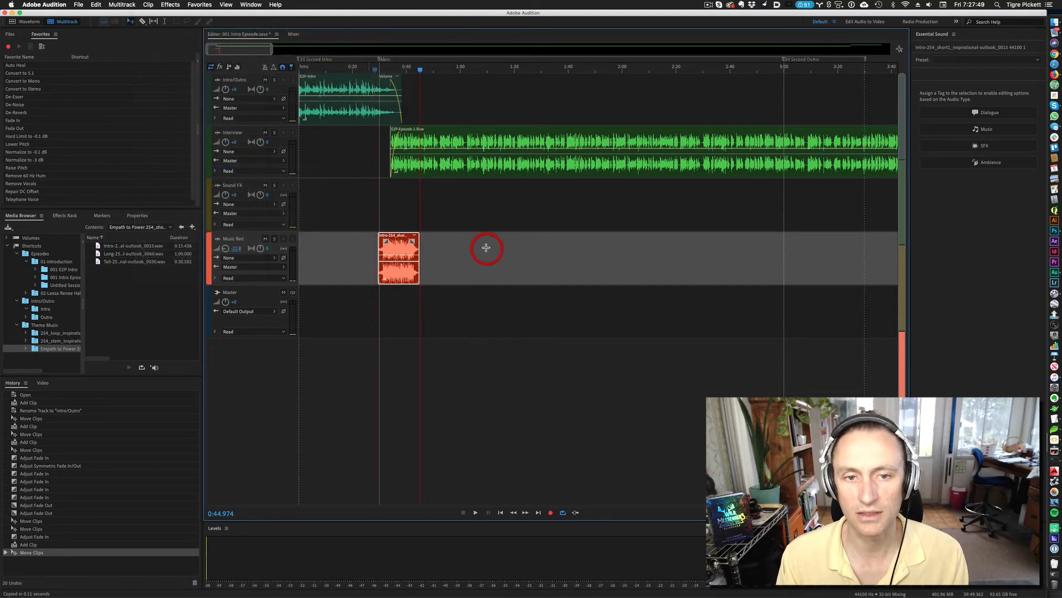